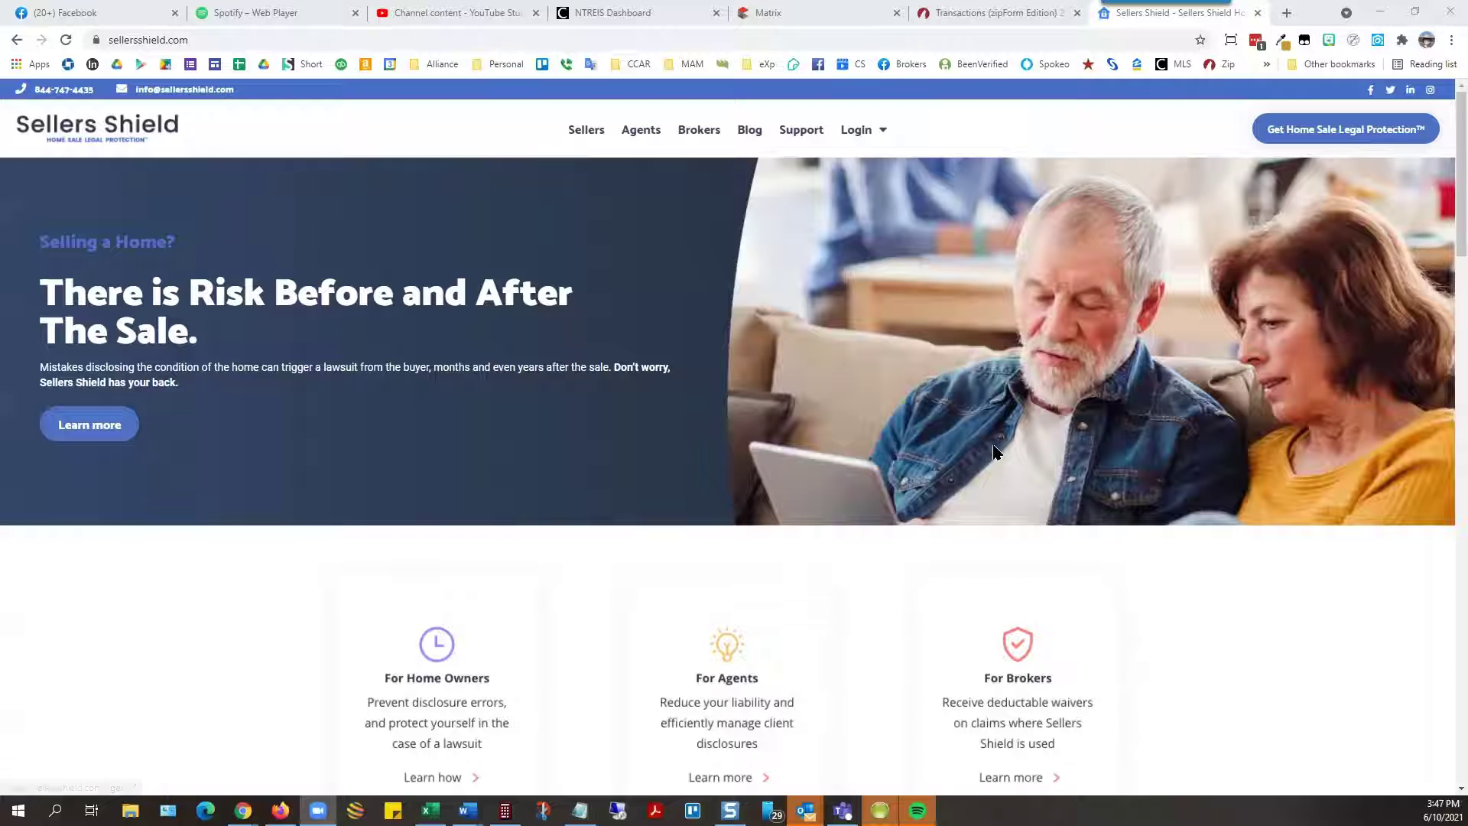
# Step: From the Agents page's free sign-up, sign out of the currently signed-in agent account
pyautogui.click(647, 135)
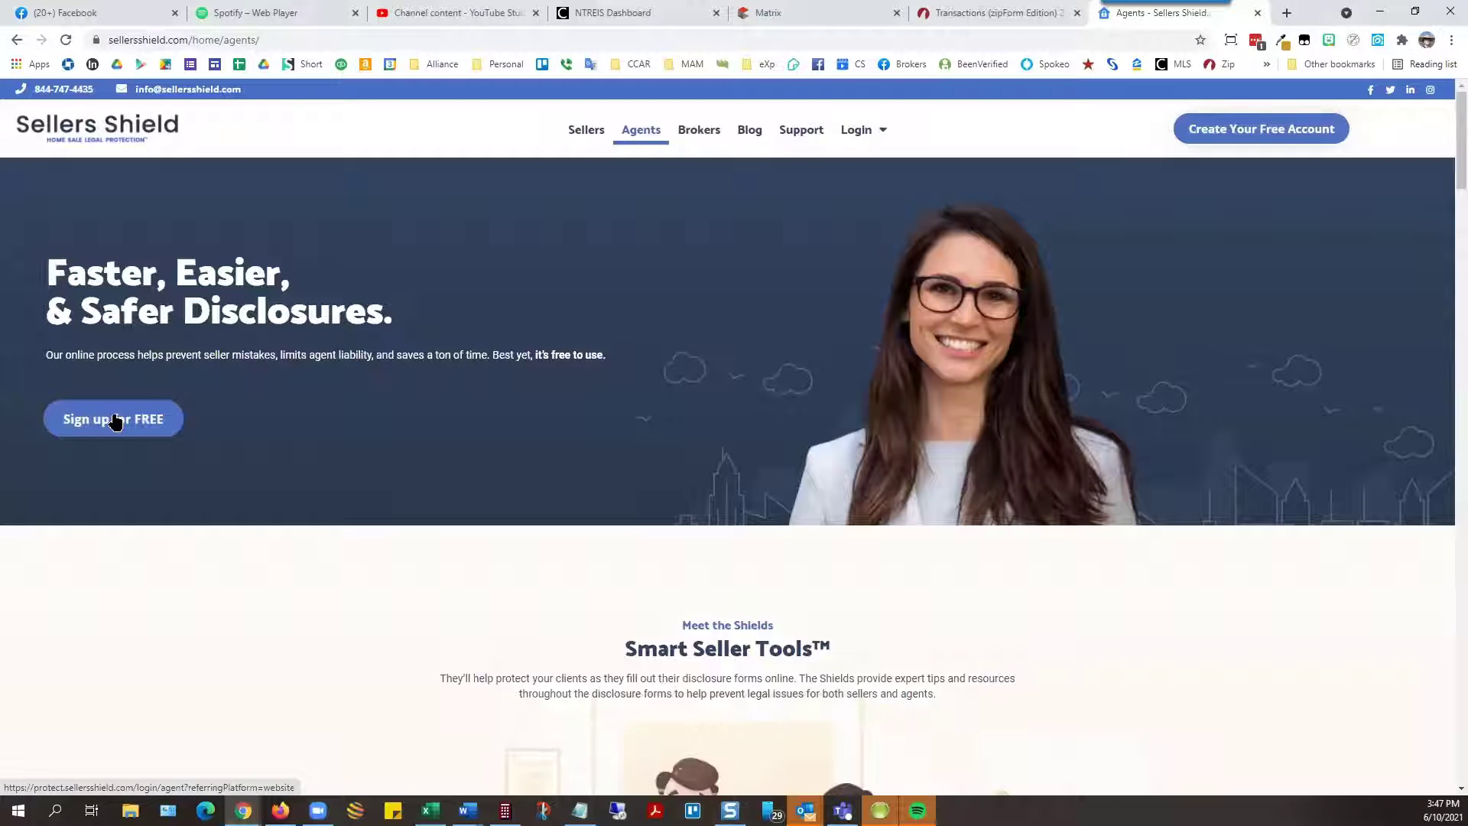
pyautogui.click(116, 422)
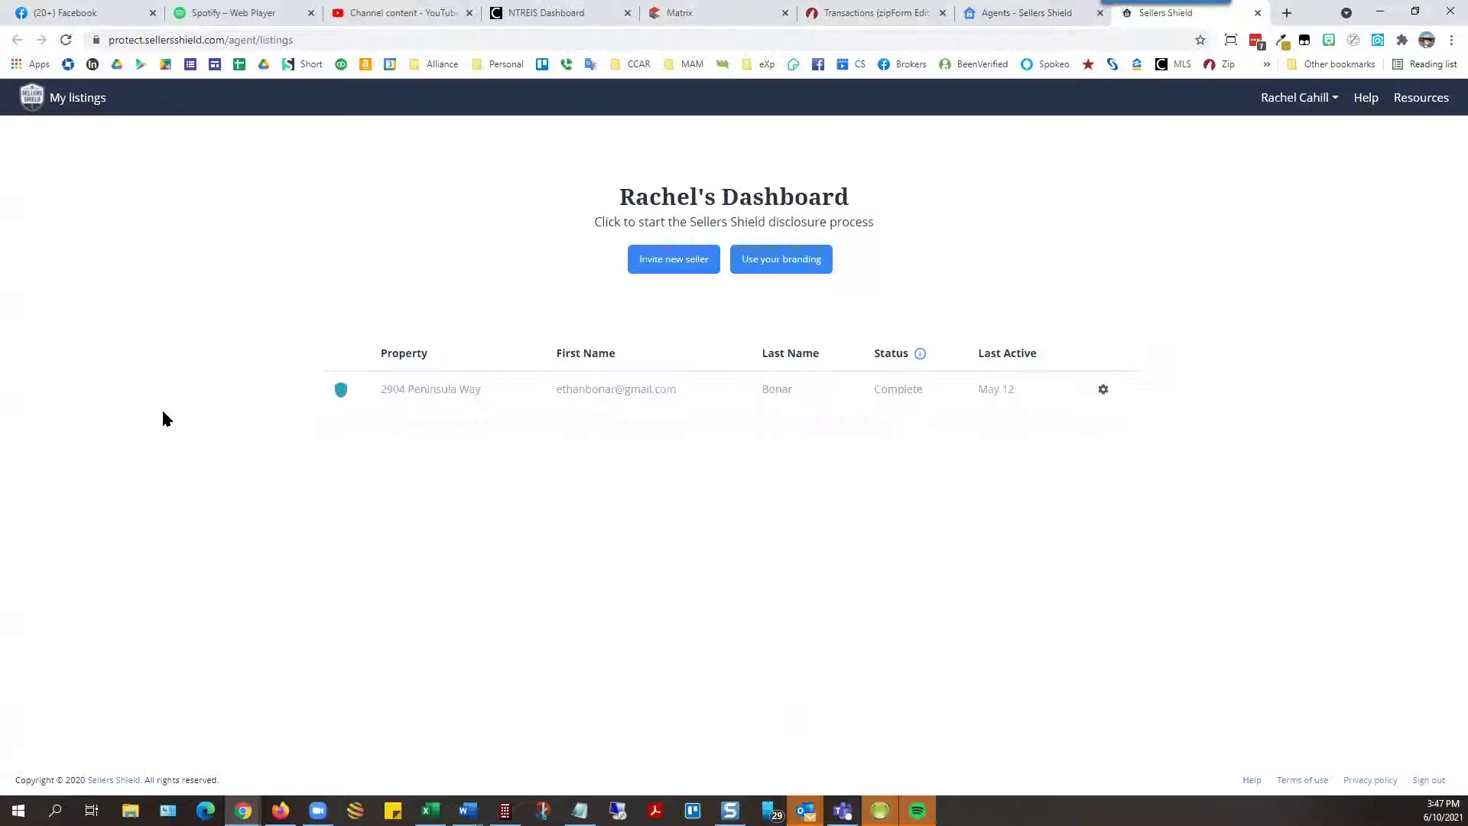
pyautogui.click(1333, 107)
pyautogui.click(1250, 184)
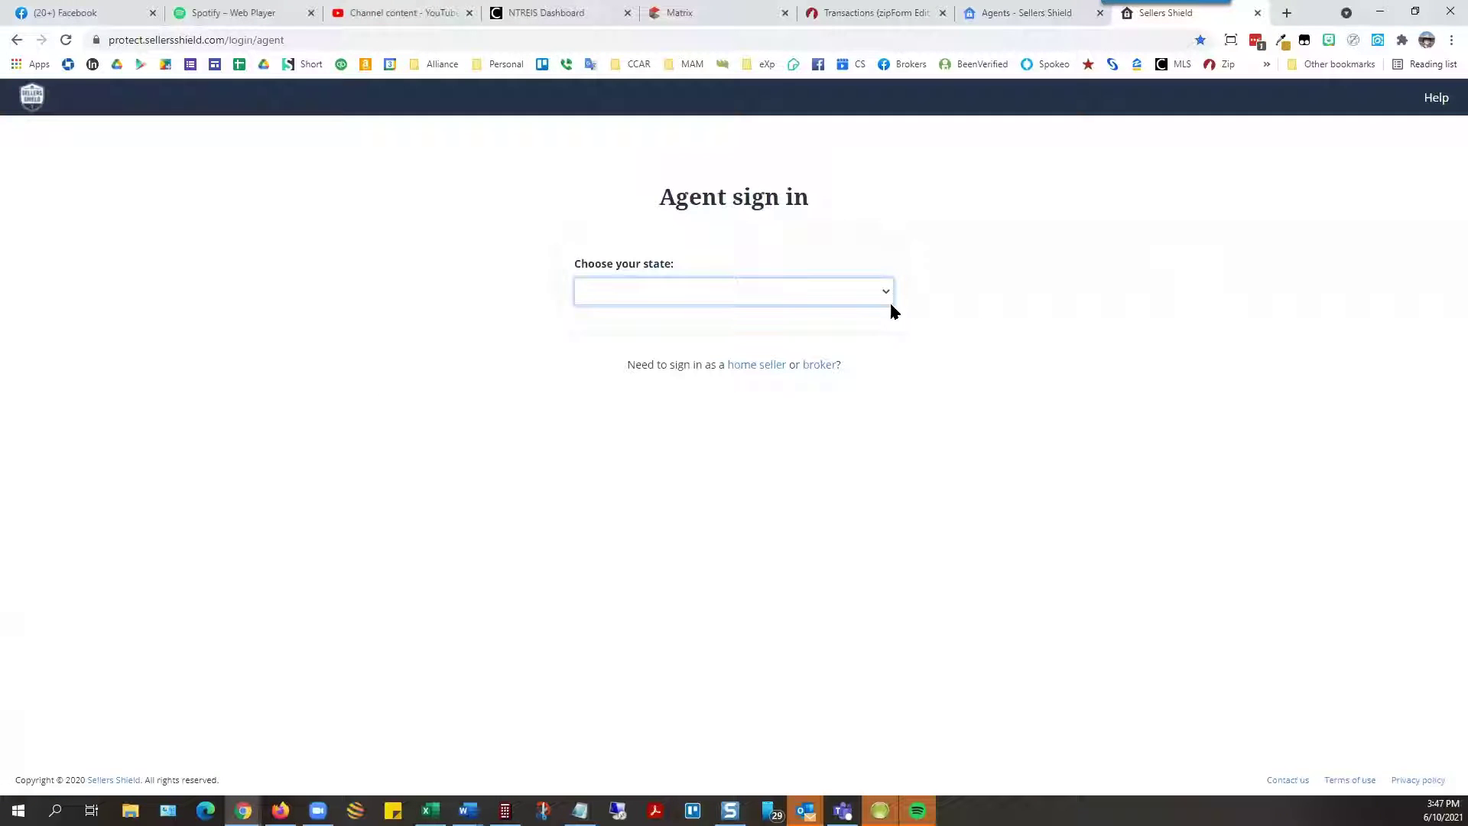
# Step: Choose Texas as the state and submit the agent's license ID
pyautogui.click(886, 292)
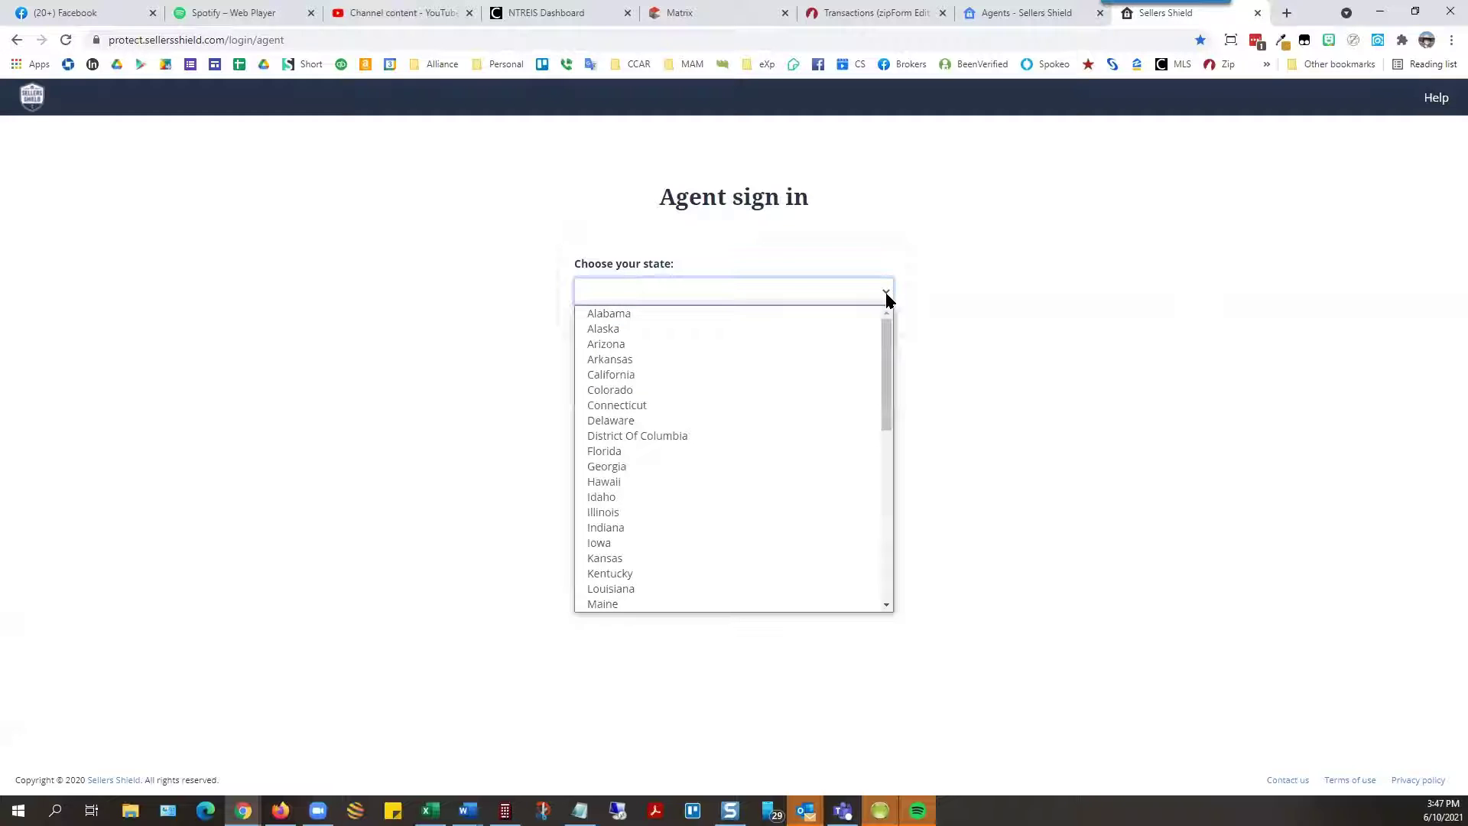
pyautogui.write('tex')
pyautogui.press('Return')
pyautogui.click(735, 357)
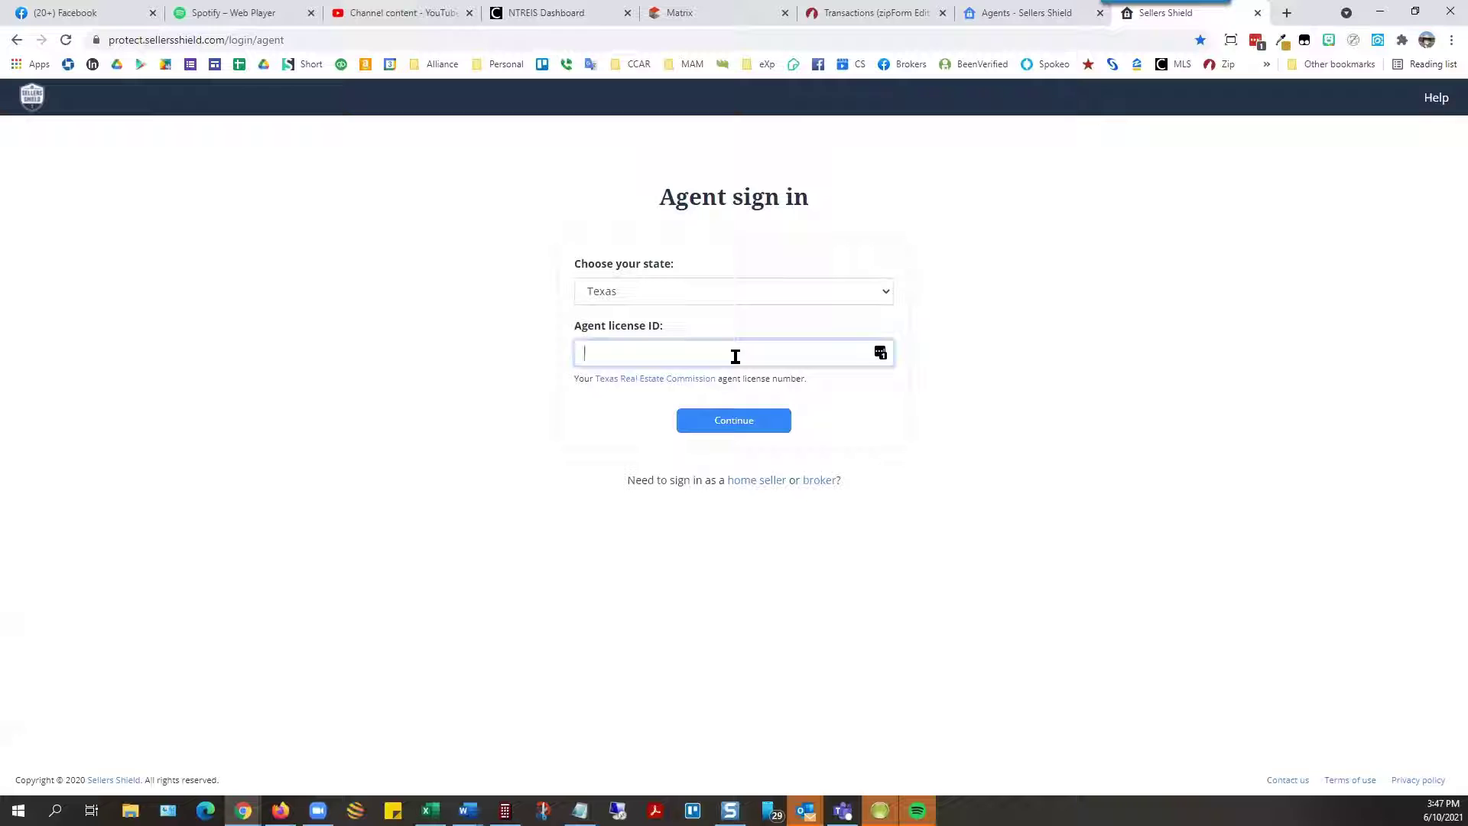
pyautogui.click(746, 423)
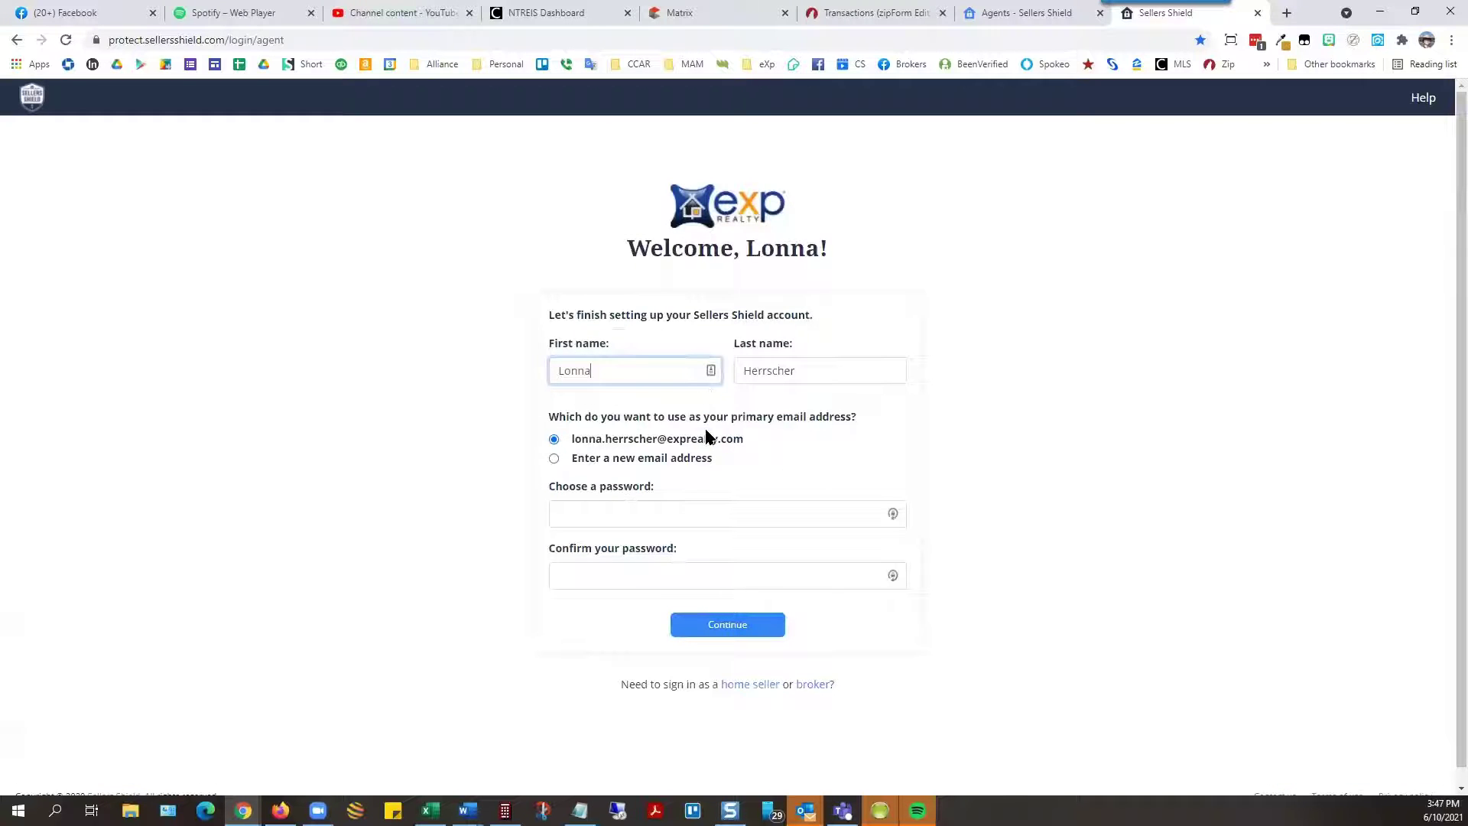
# Step: Enter the new account password and type it again in the confirmation field
pyautogui.click(825, 515)
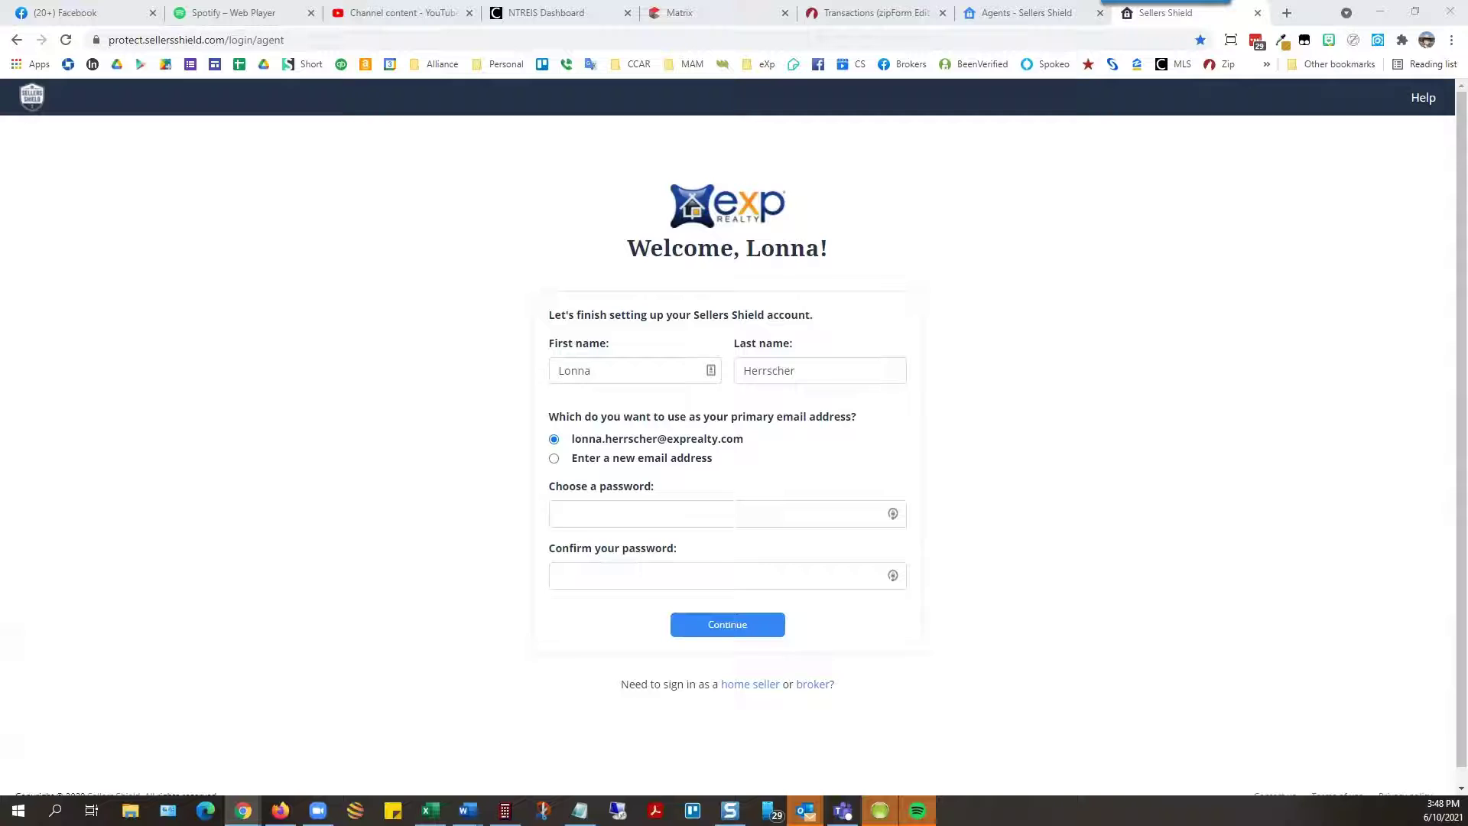
pyautogui.click(721, 508)
pyautogui.write('*')
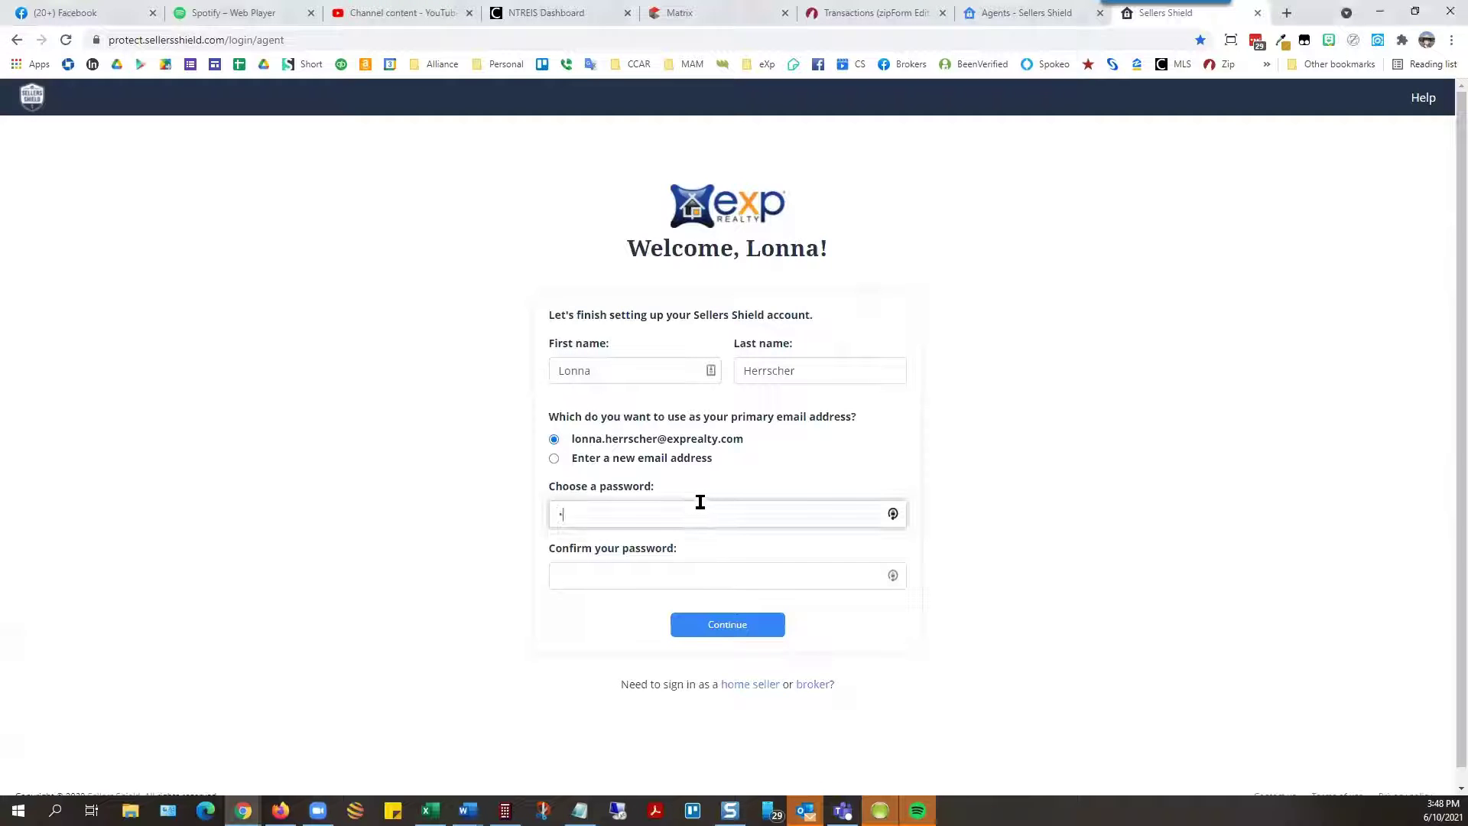
pyautogui.write('*******')
pyautogui.press('Tab')
pyautogui.write('****')
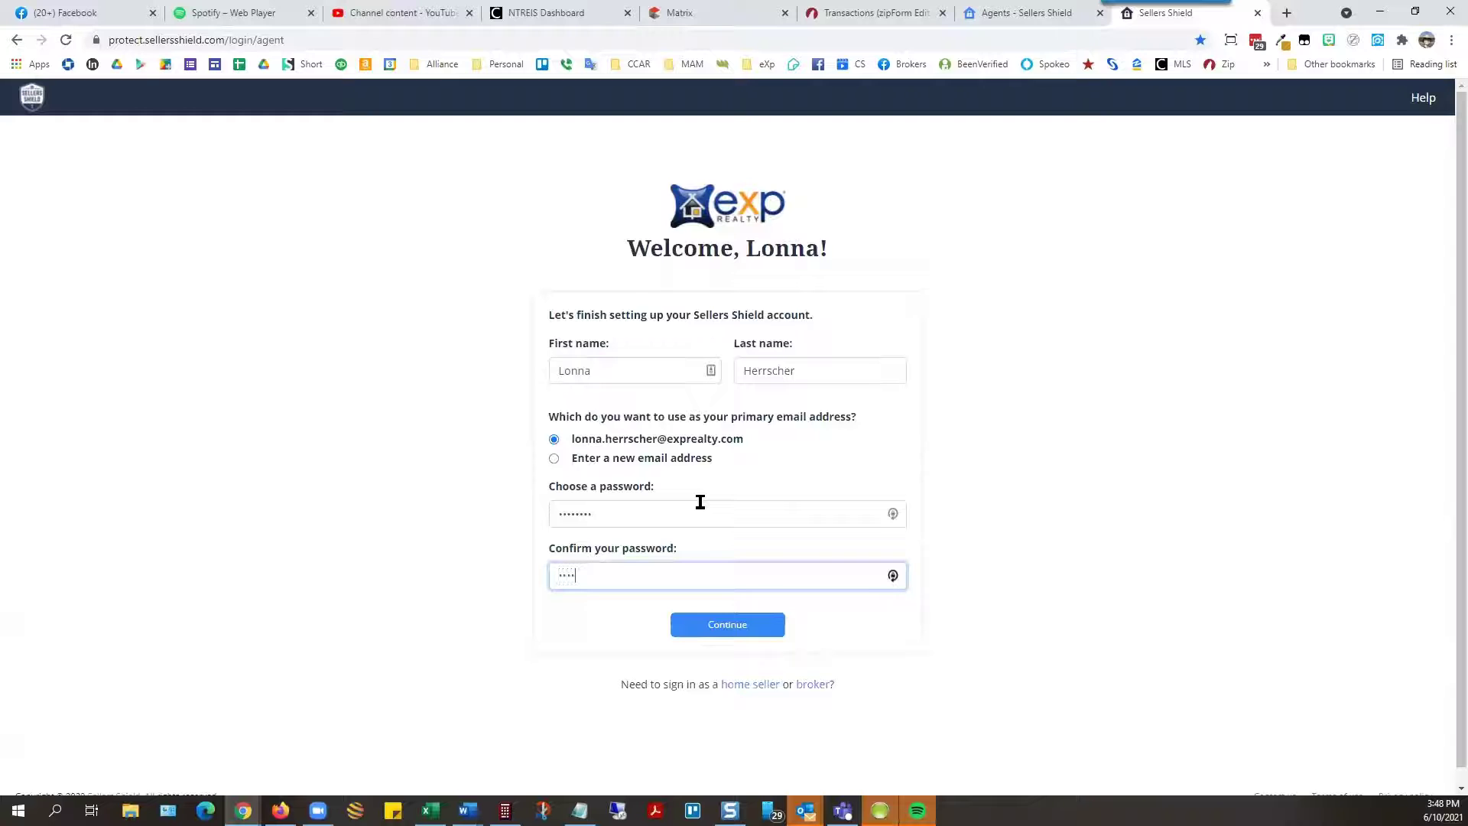
pyautogui.write('***')
# Step: Submit the account details, skip through the welcome slides to the dashboard, and dismiss LastPass
pyautogui.click(726, 629)
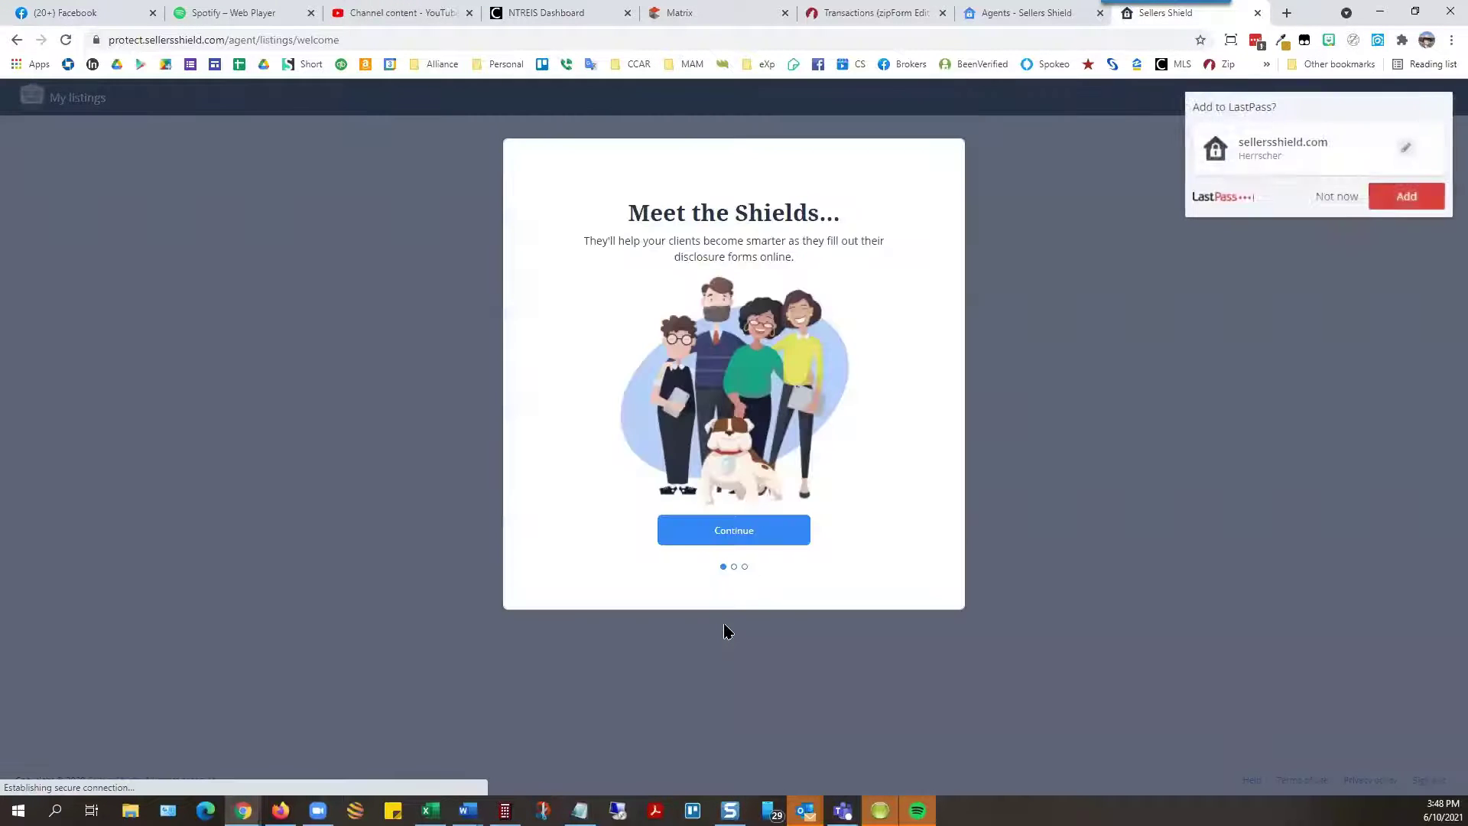
pyautogui.click(755, 541)
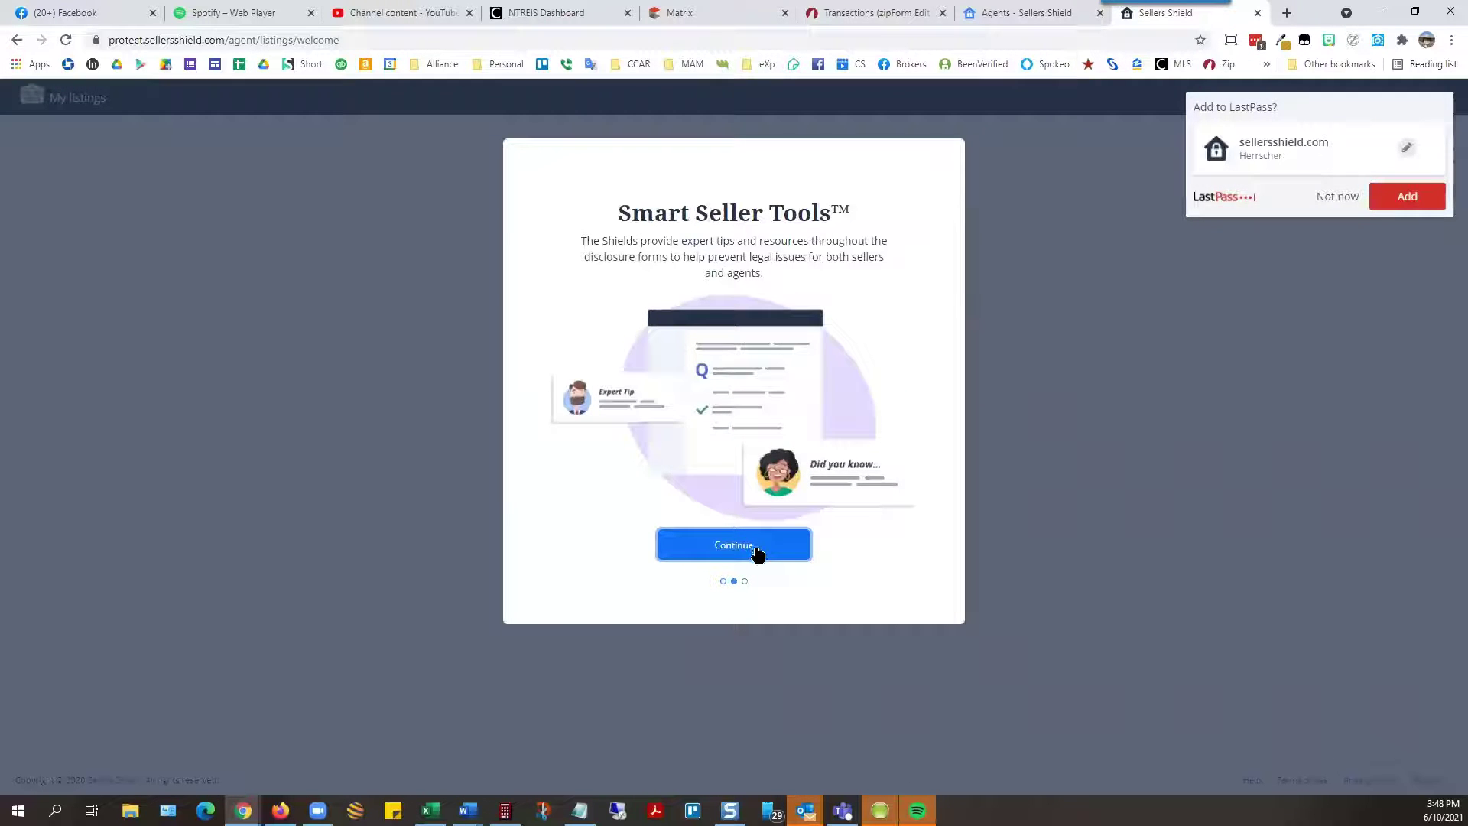
pyautogui.click(758, 552)
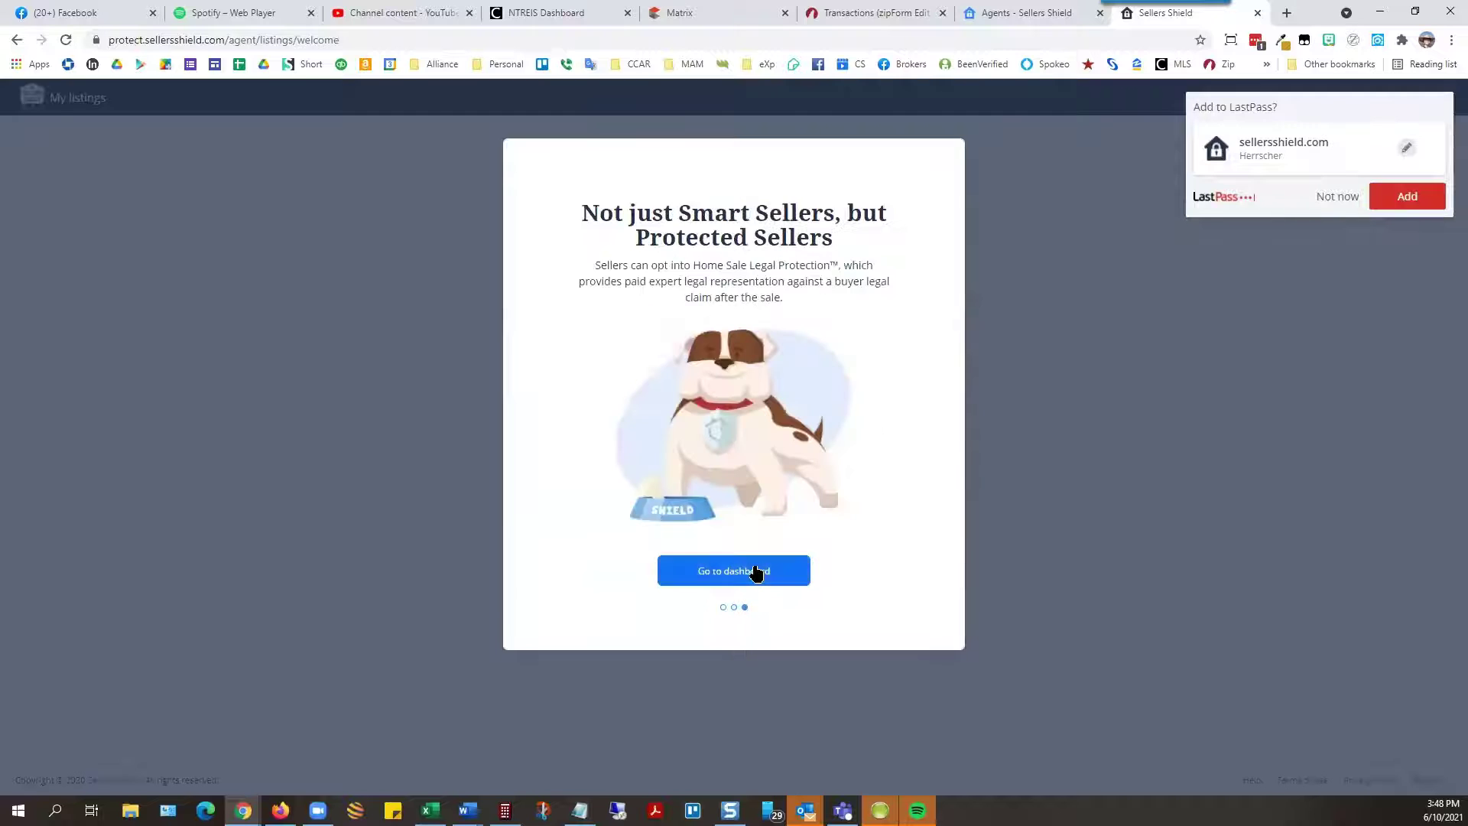
pyautogui.click(757, 575)
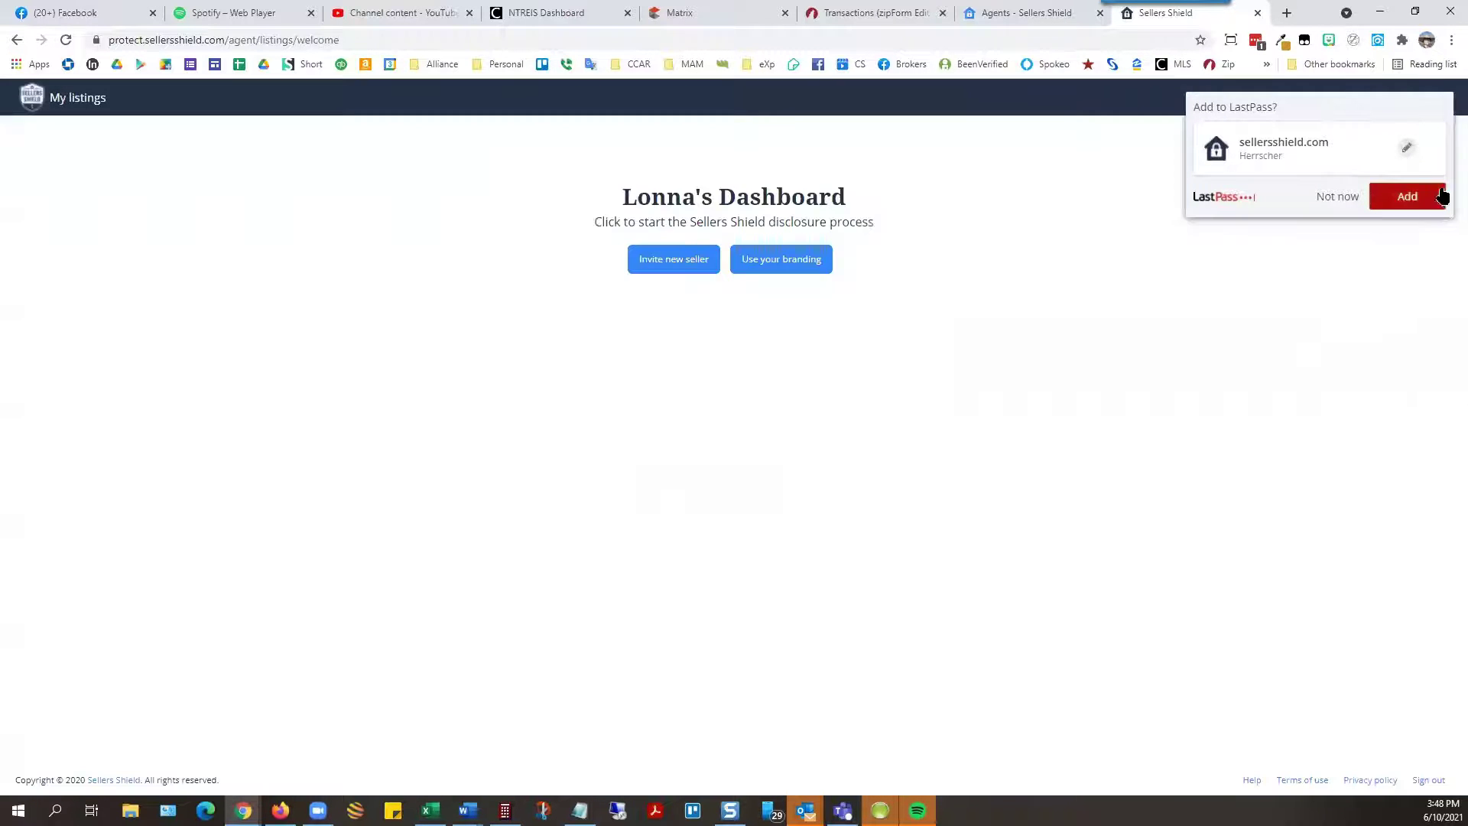
pyautogui.click(1343, 196)
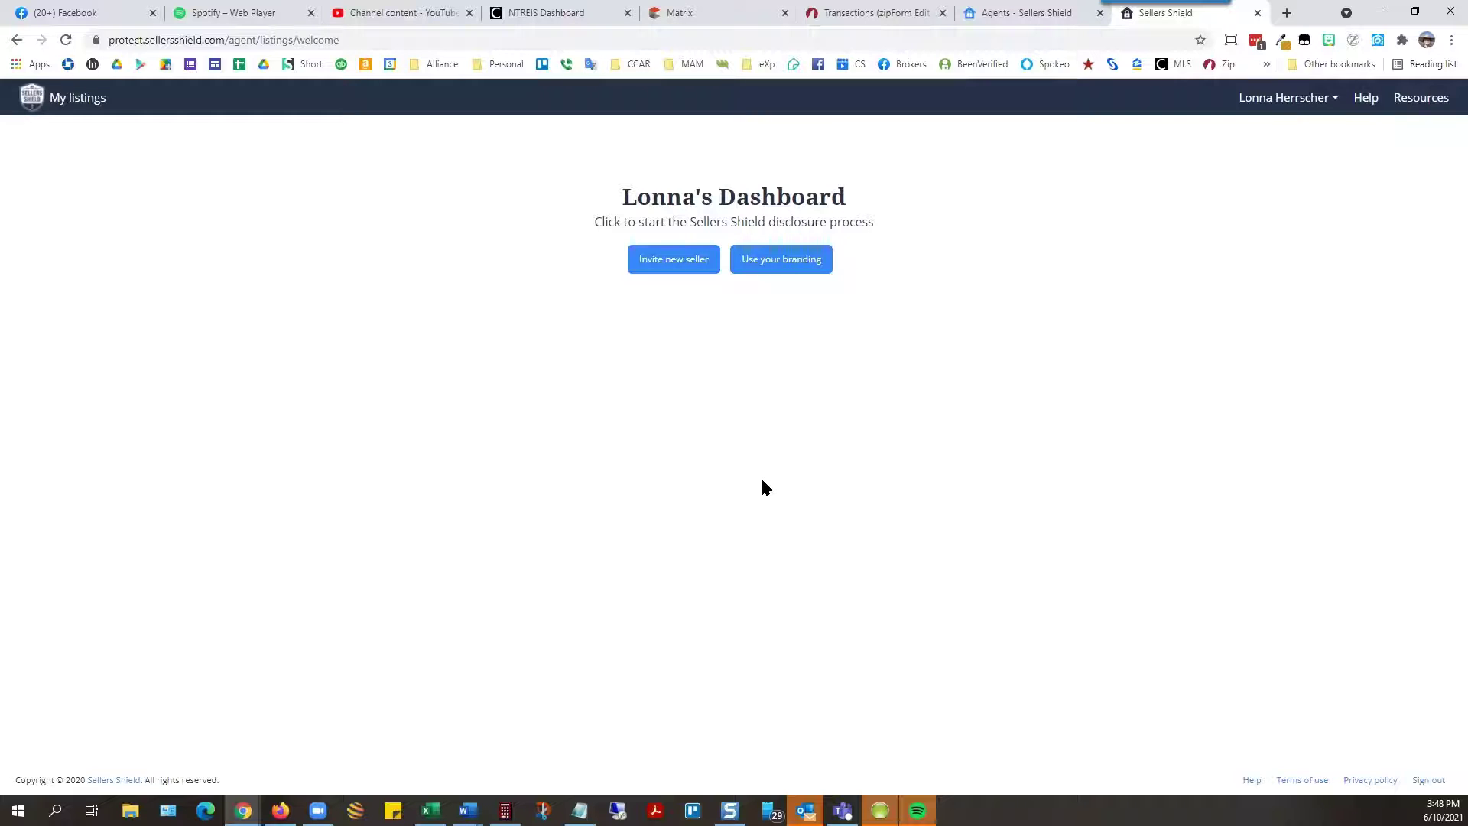
# Step: Start a new seller invite and choose Import from zipForm® on the form
pyautogui.click(662, 260)
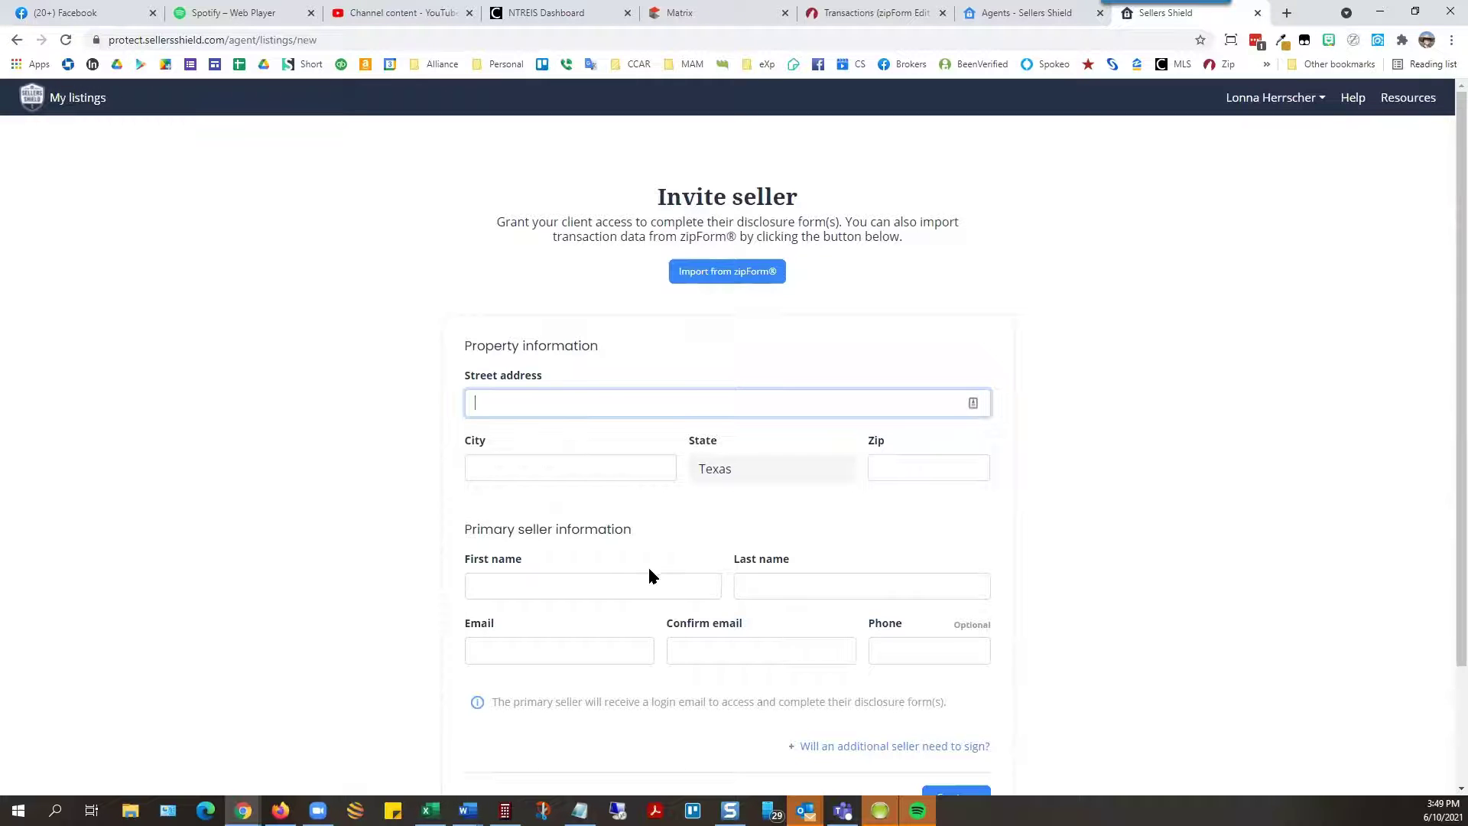
pyautogui.scroll(-2, 902, 681)
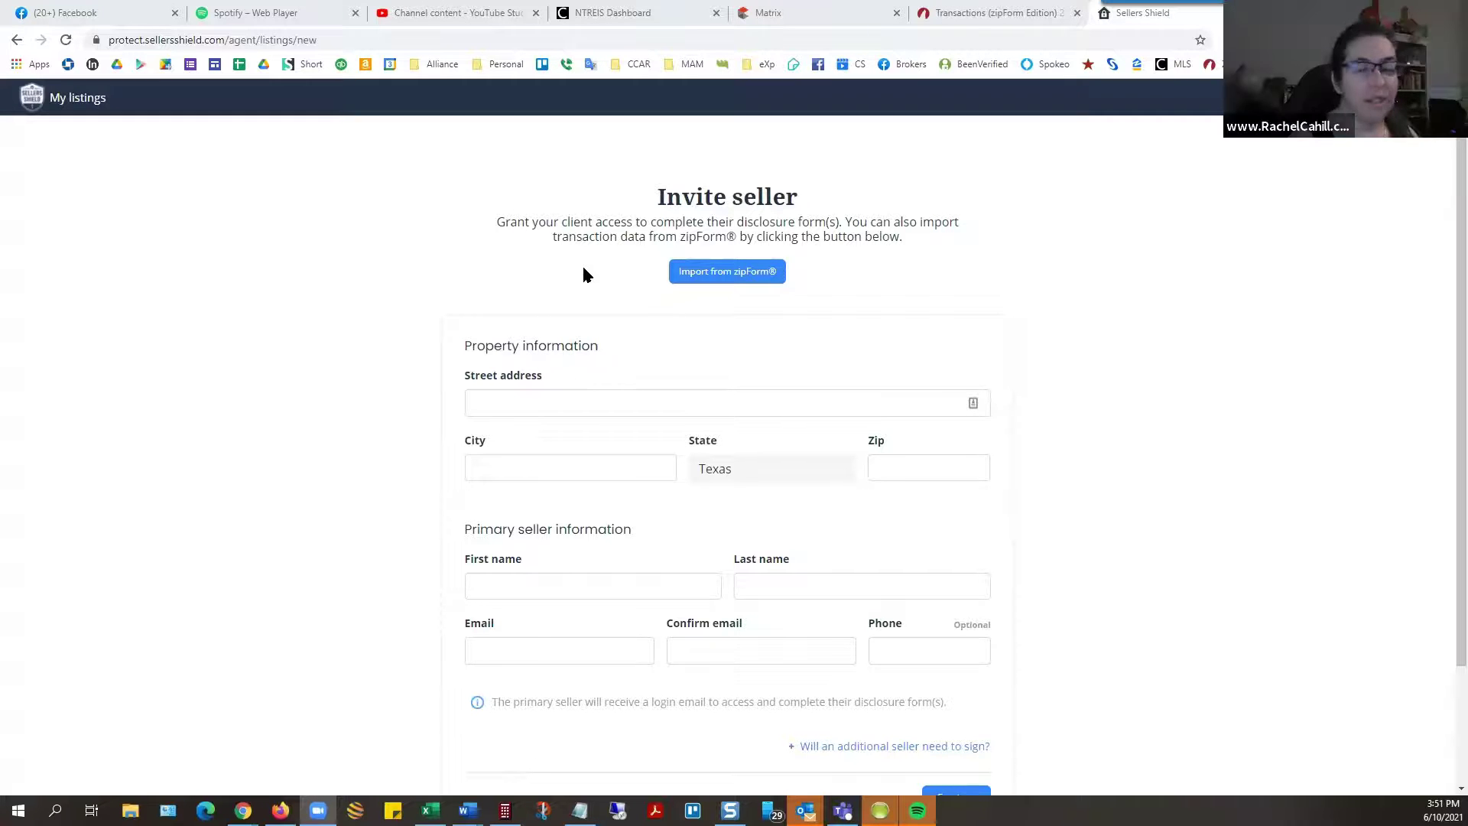
pyautogui.click(721, 285)
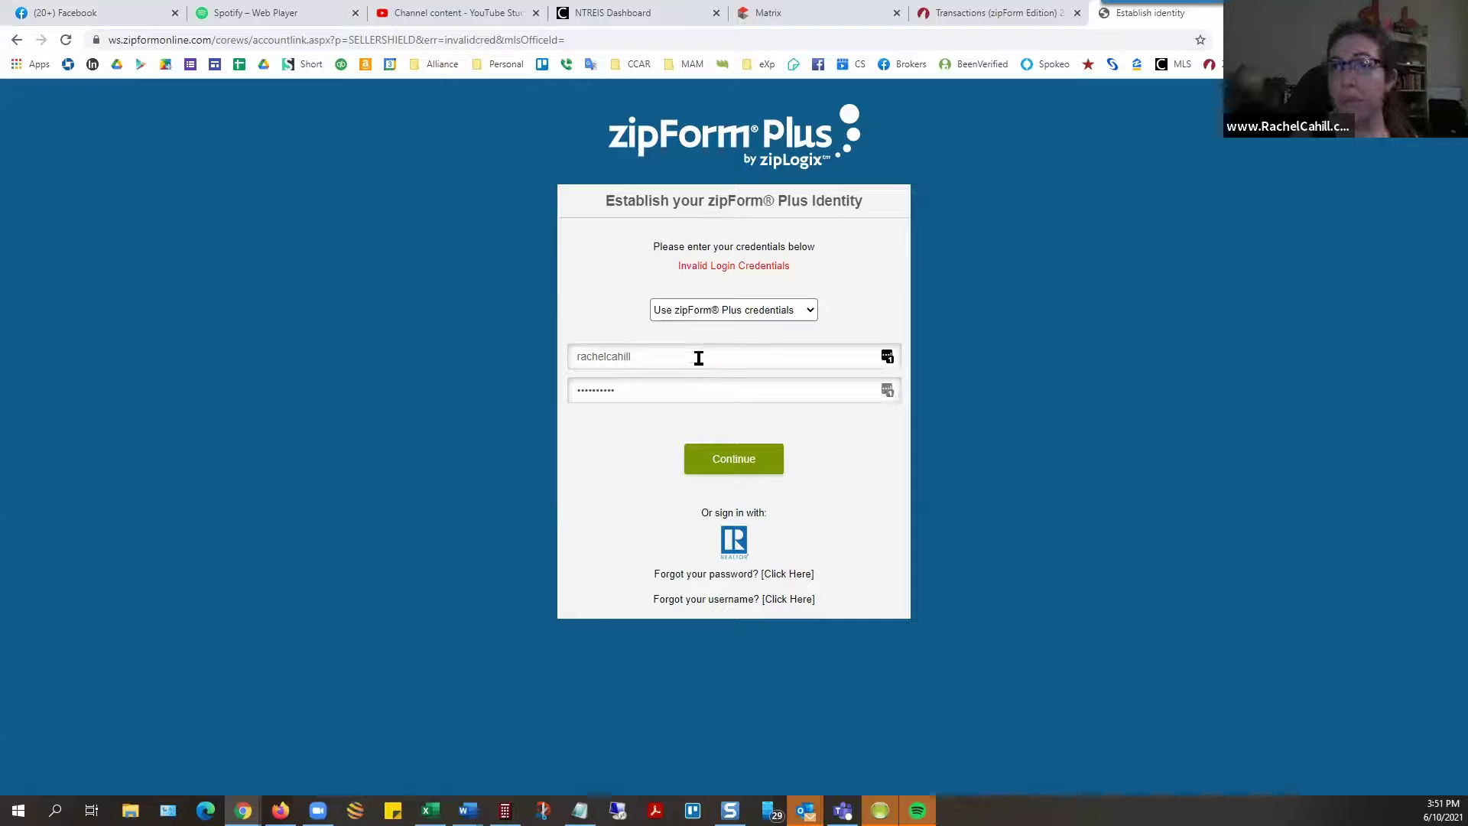
# Step: Clear the prefilled zipForm username and password fields
pyautogui.doubleClick(791, 358)
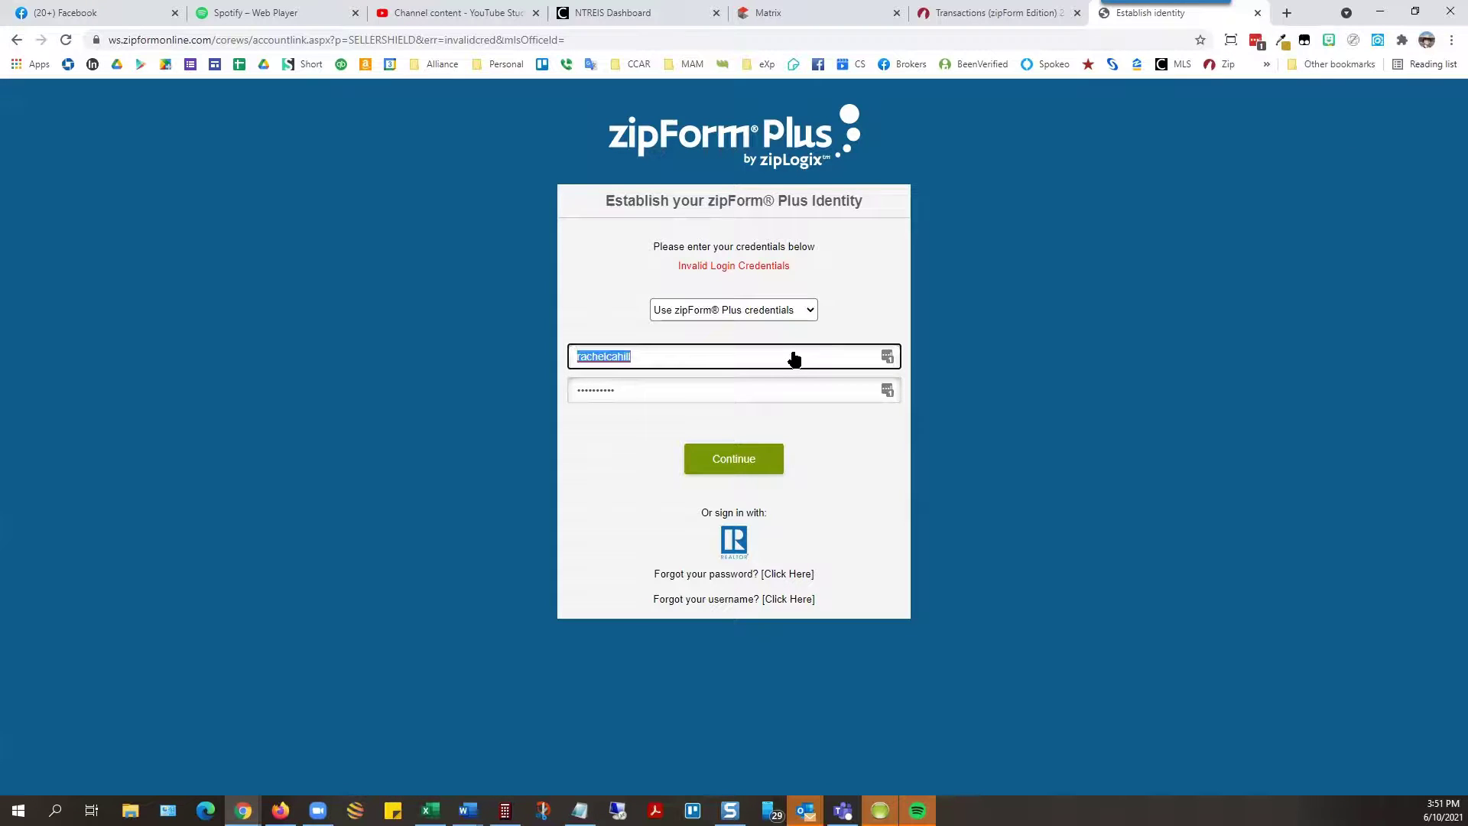
pyautogui.press('BackSpace')
pyautogui.doubleClick(768, 384)
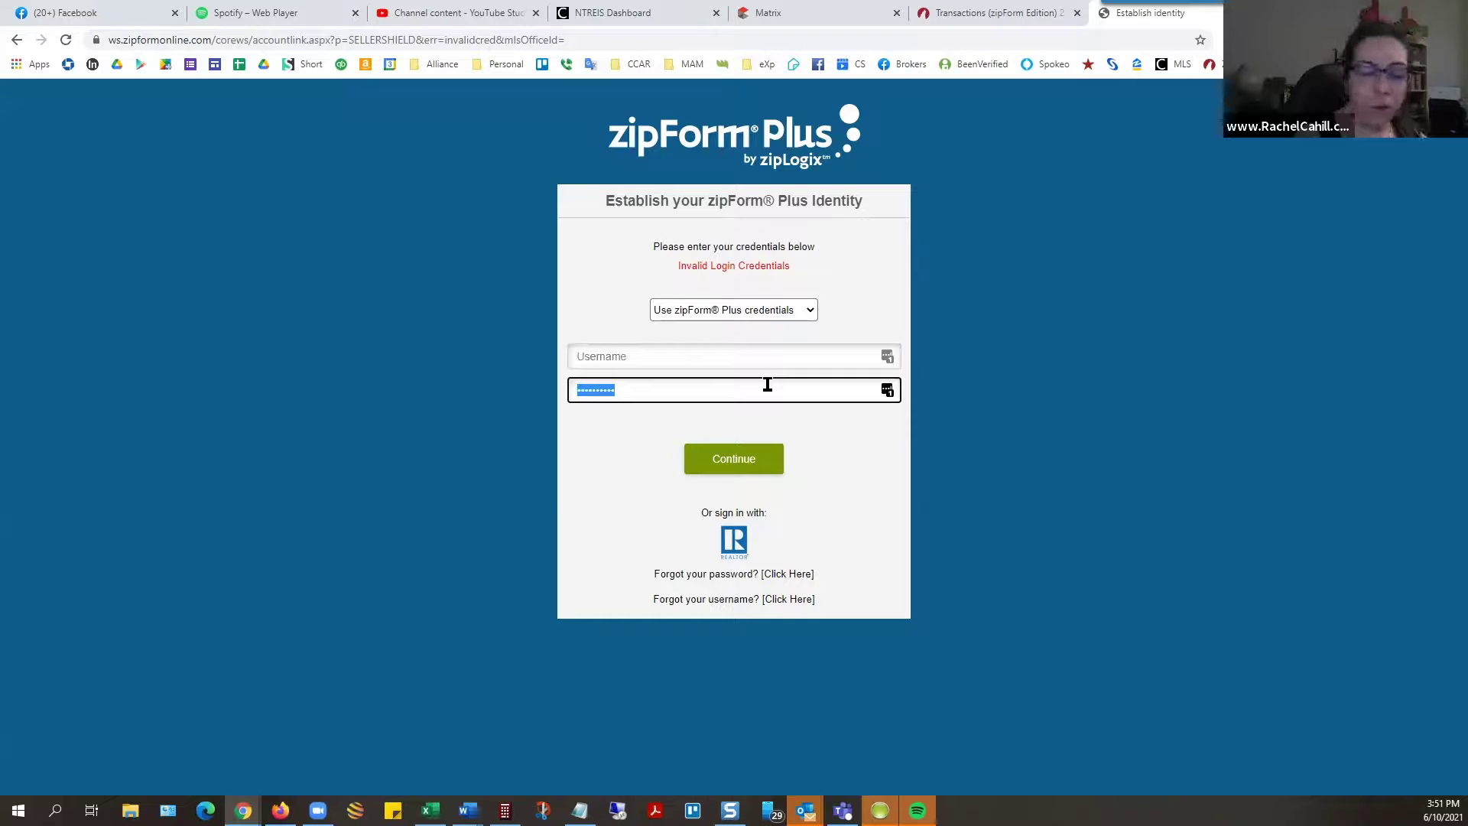
pyautogui.press('BackSpace')
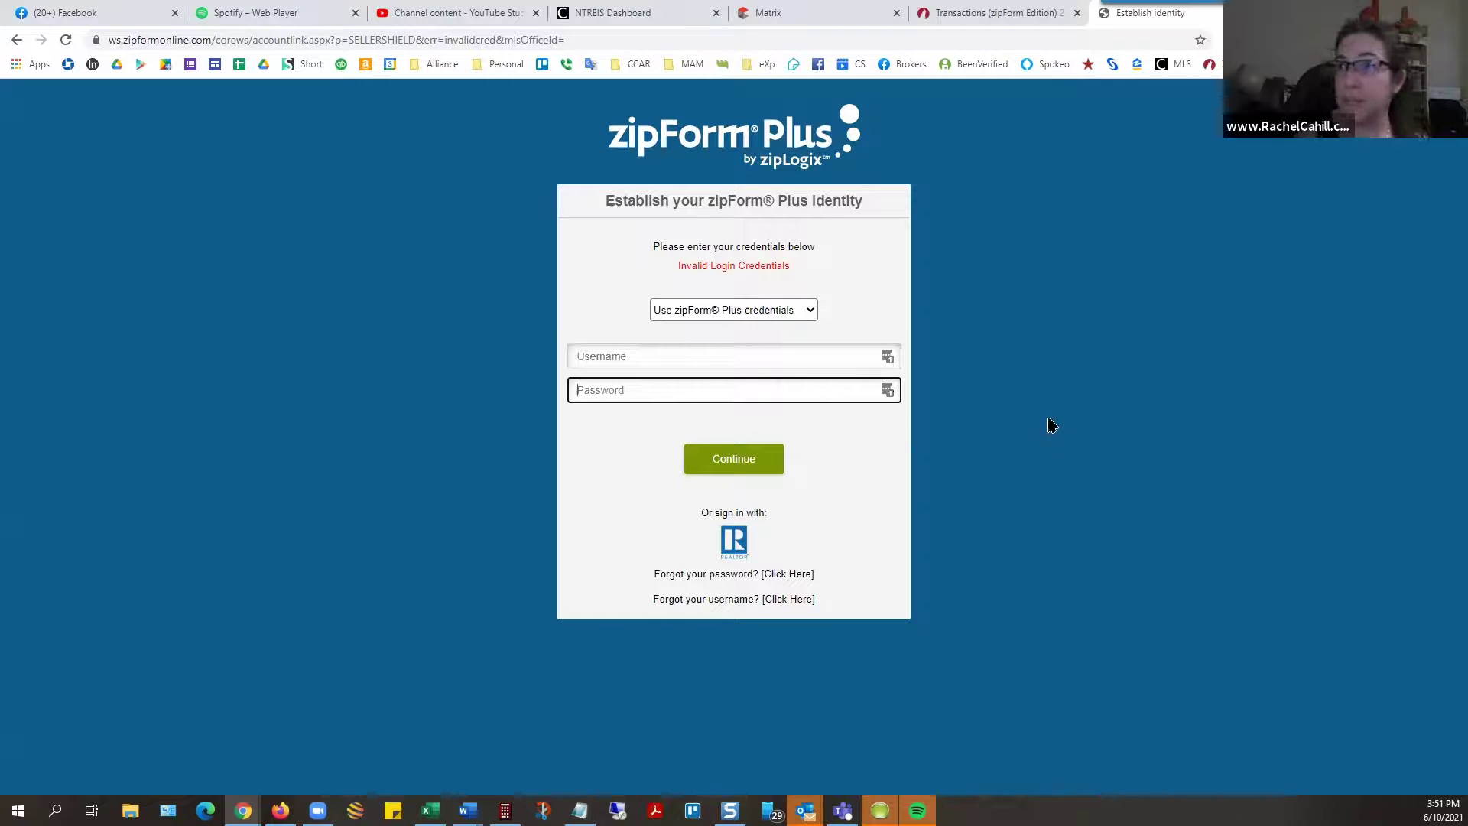
# Step: Log in with the agent's e-mail and the password copied from LastPass, declining the browser's save prompt
pyautogui.click(987, 13)
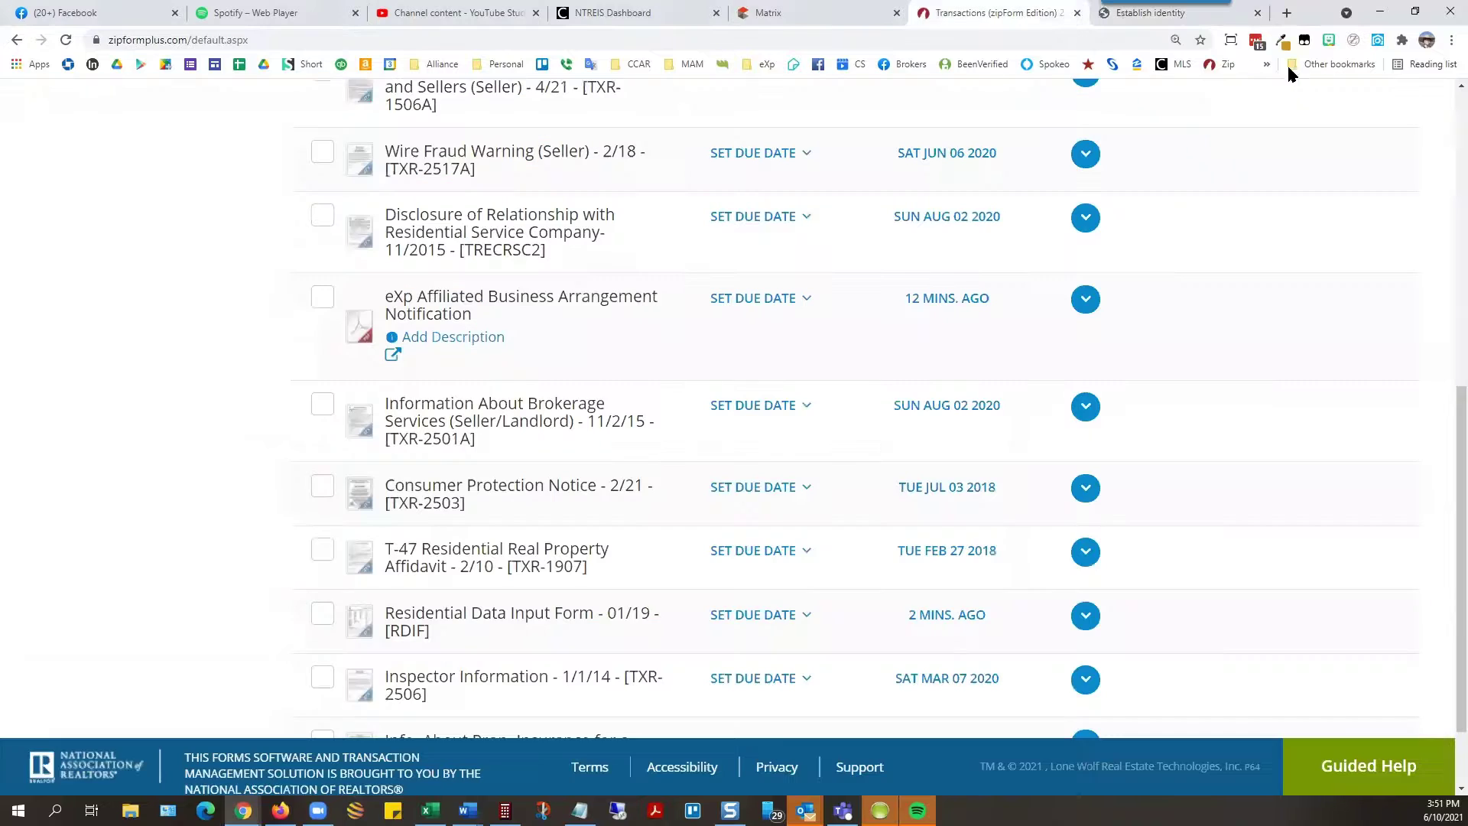
pyautogui.click(1256, 40)
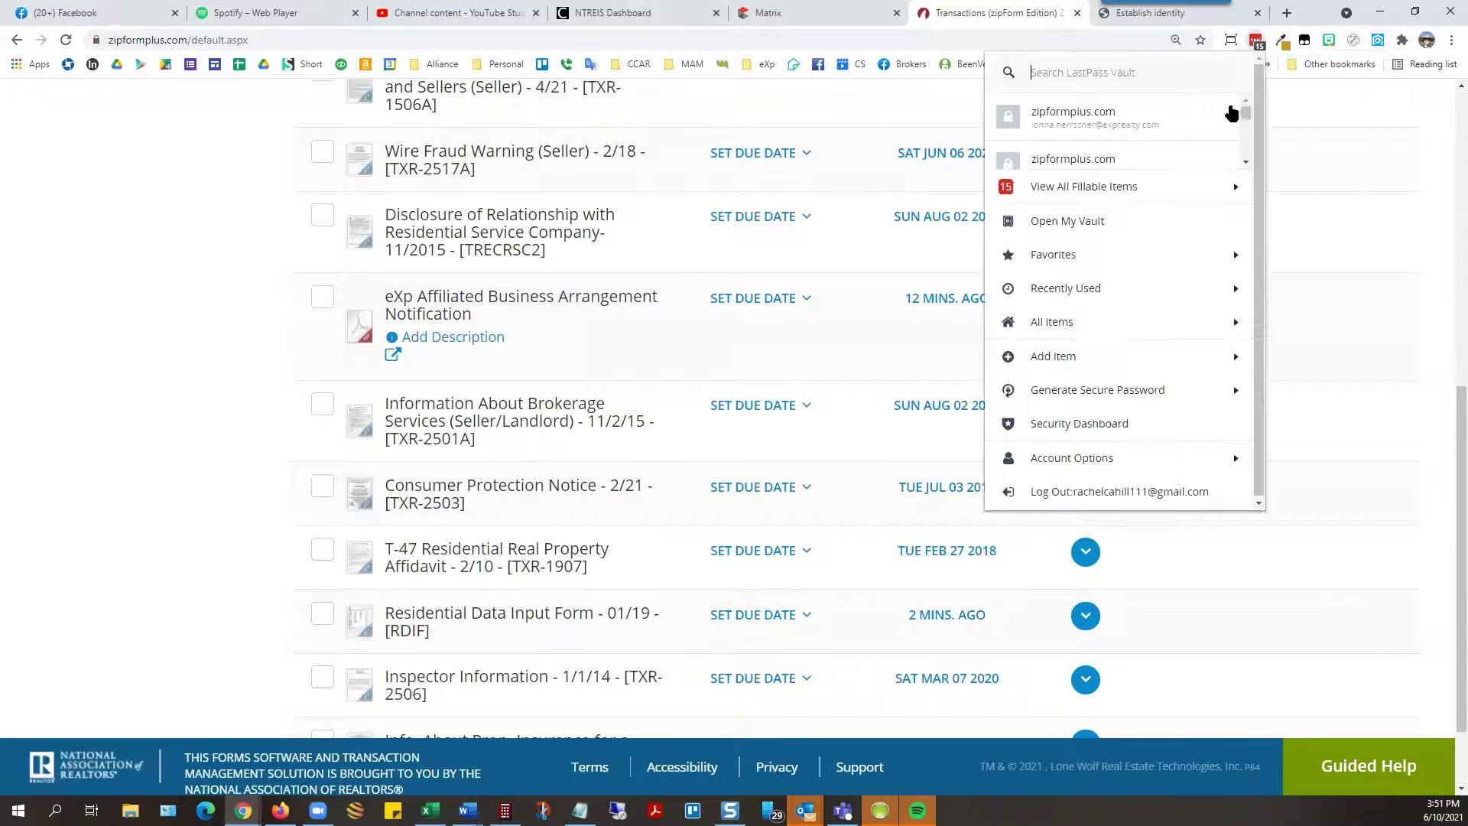
pyautogui.click(1180, 116)
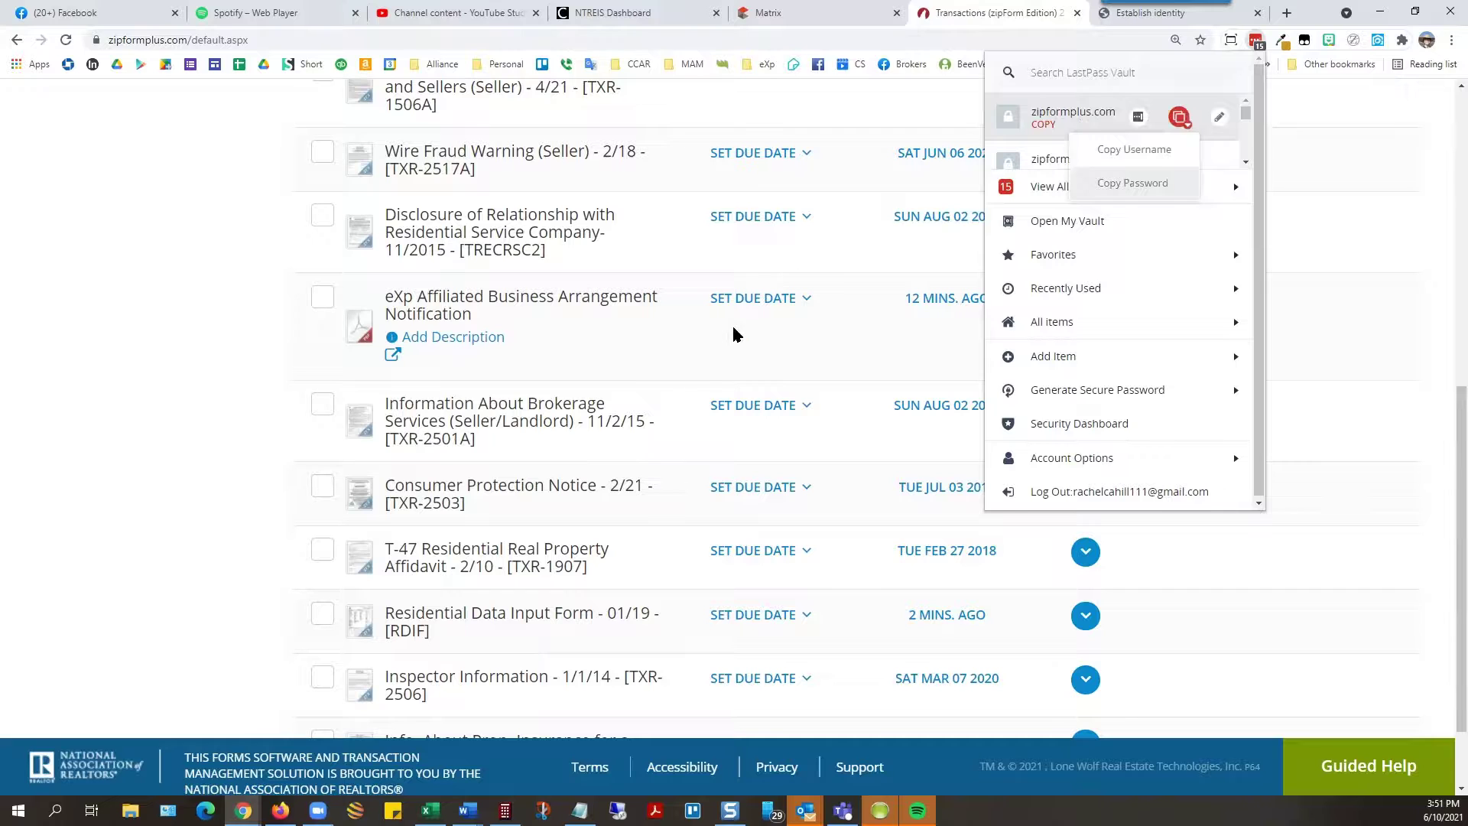
pyautogui.hotkey('ctrl', 'Tab')
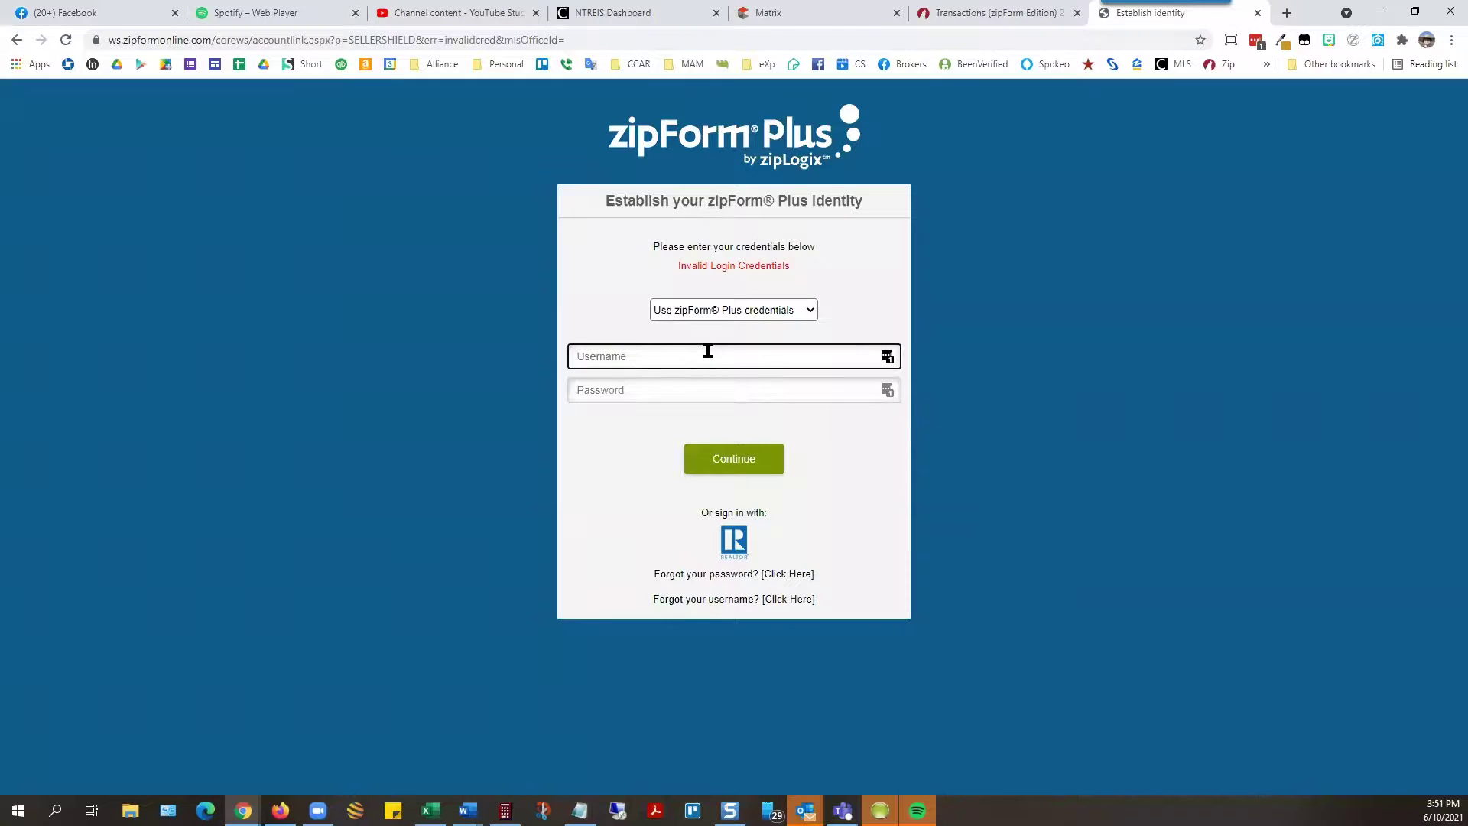
pyautogui.press('Tab')
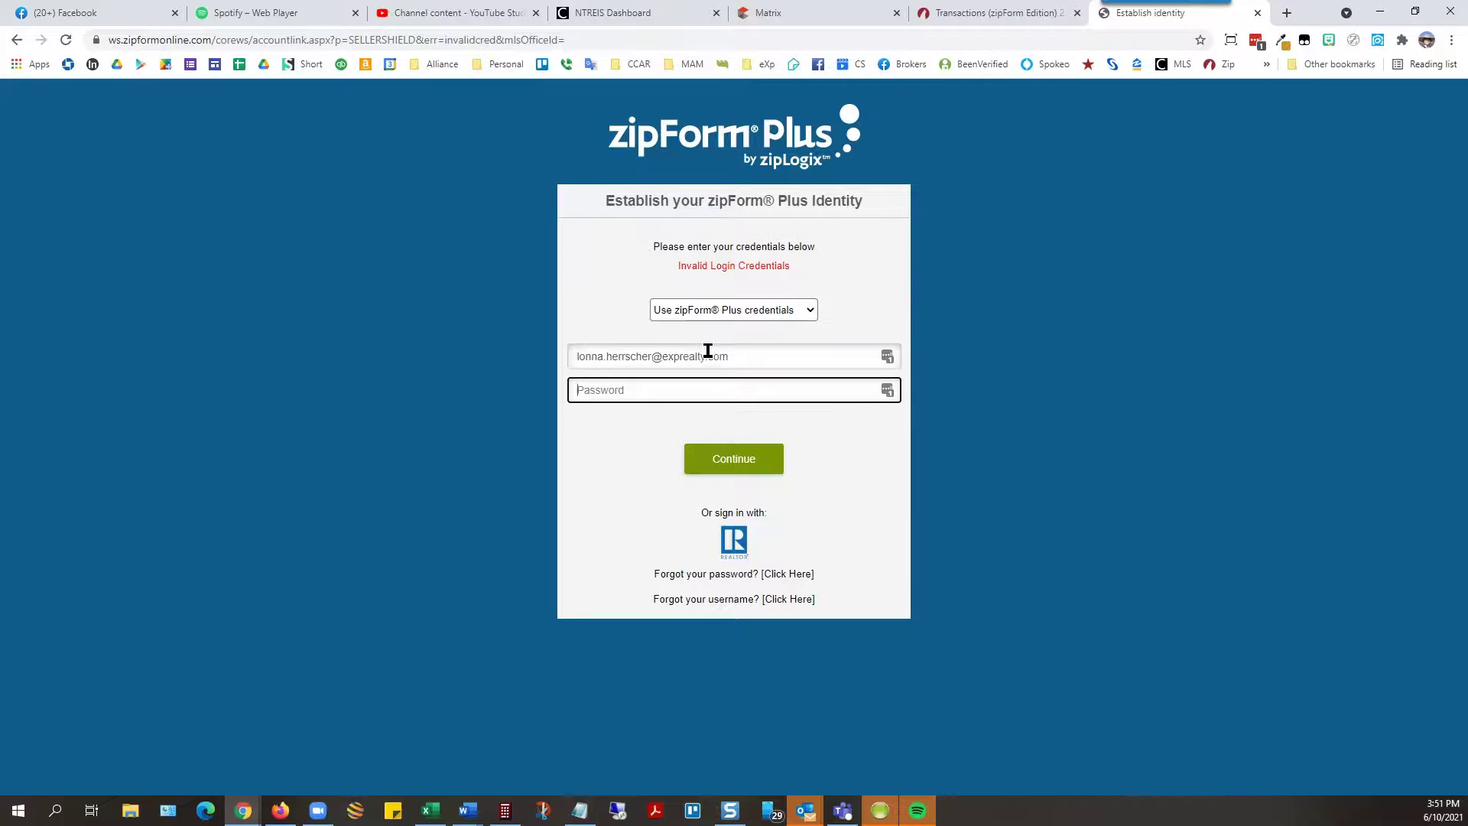
pyautogui.hotkey('ctrl', 'v')
pyautogui.click(745, 463)
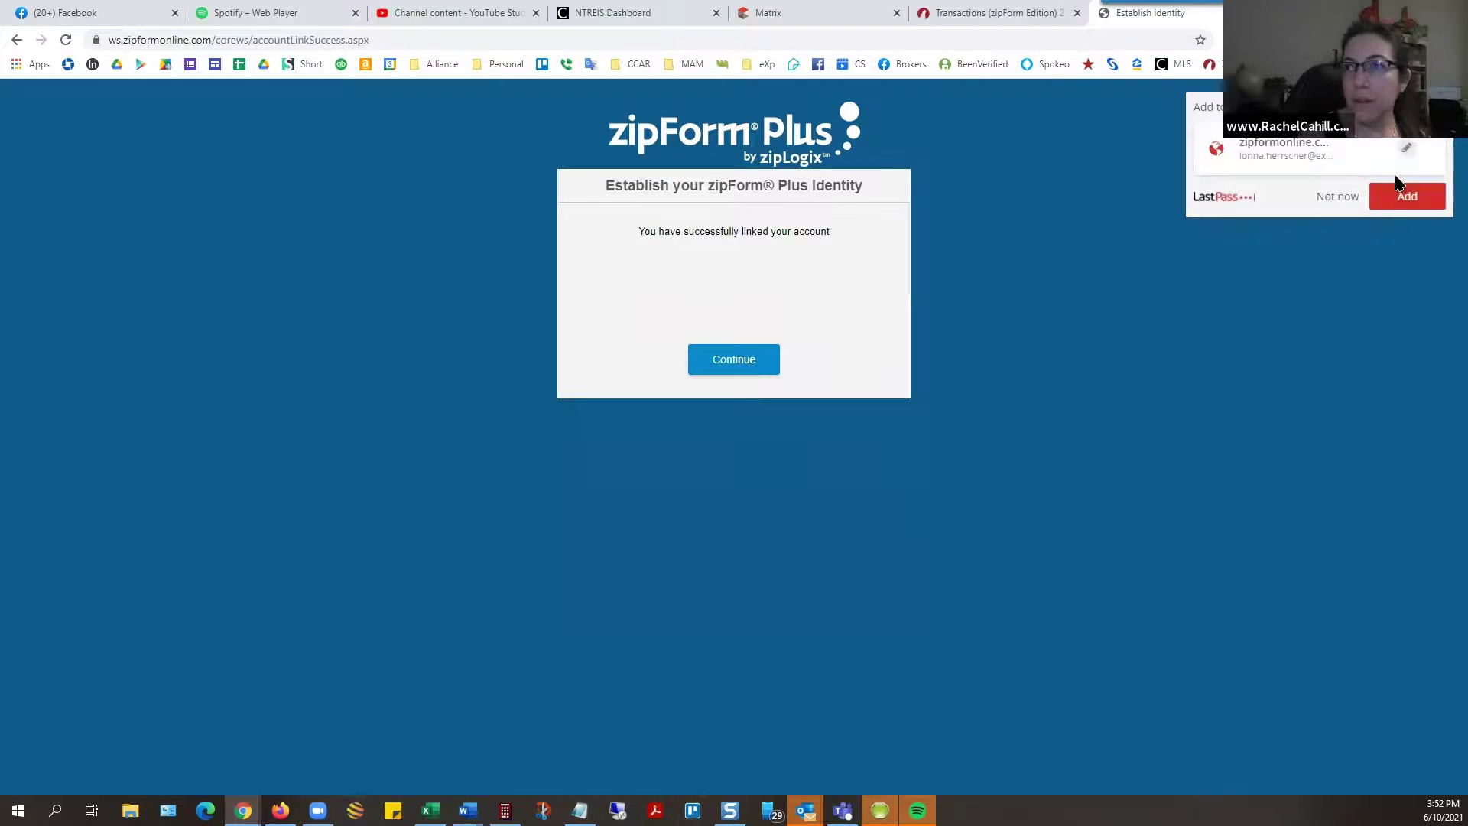
pyautogui.click(1344, 200)
# Step: Return to Sellers Shield and select the imported transaction that already lists a seller
pyautogui.click(735, 370)
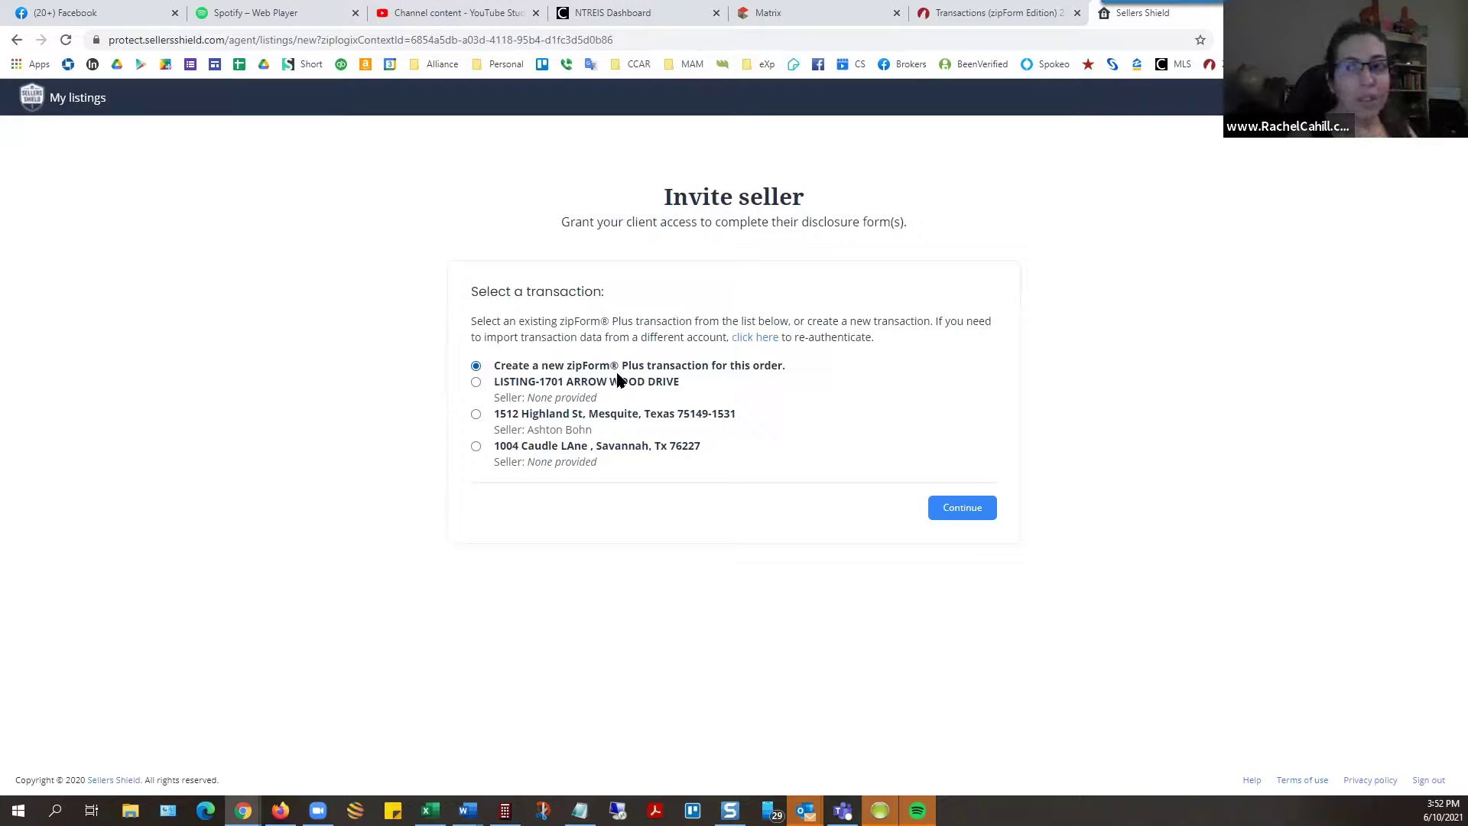
pyautogui.click(476, 414)
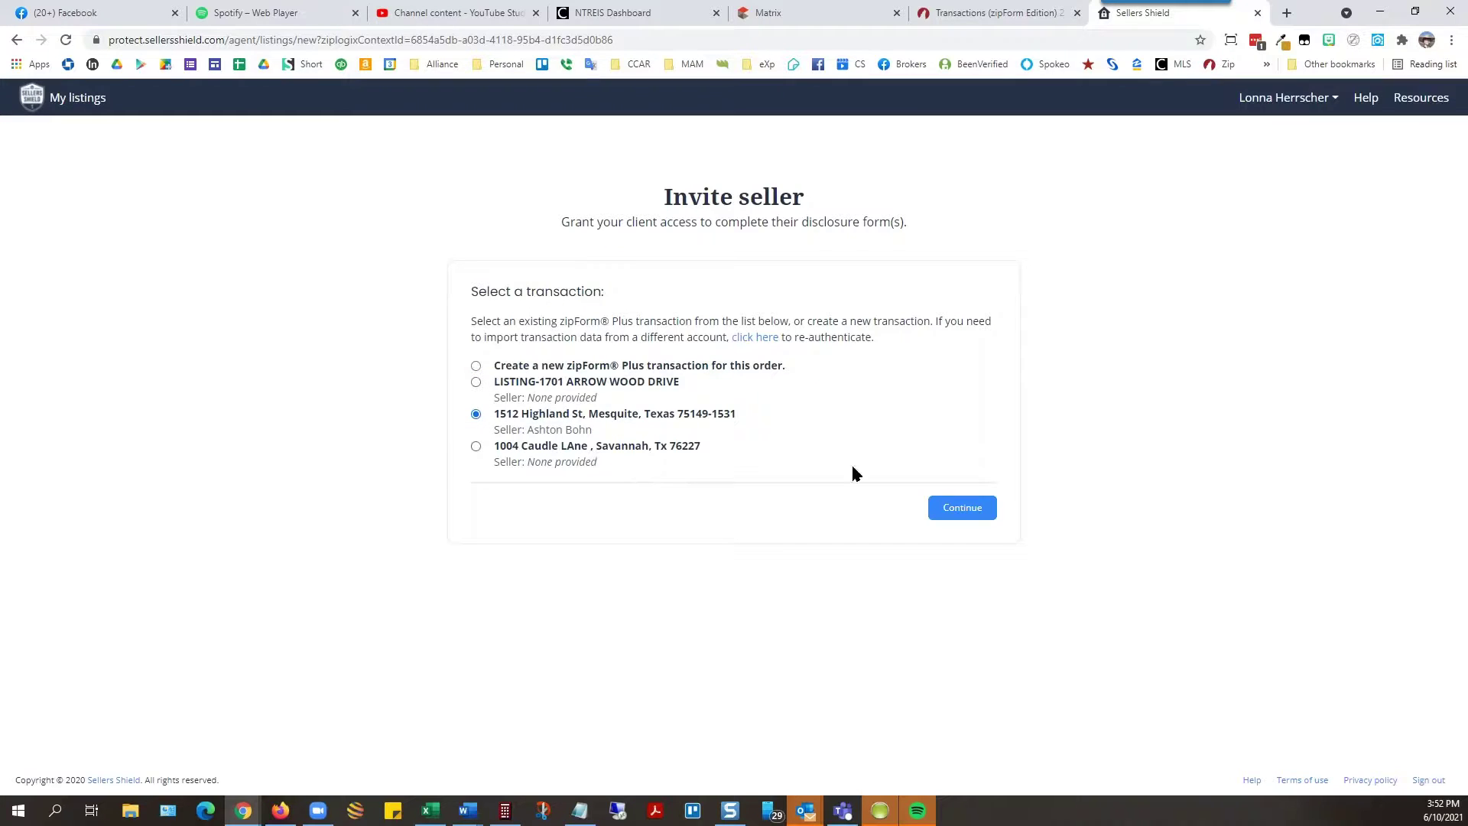